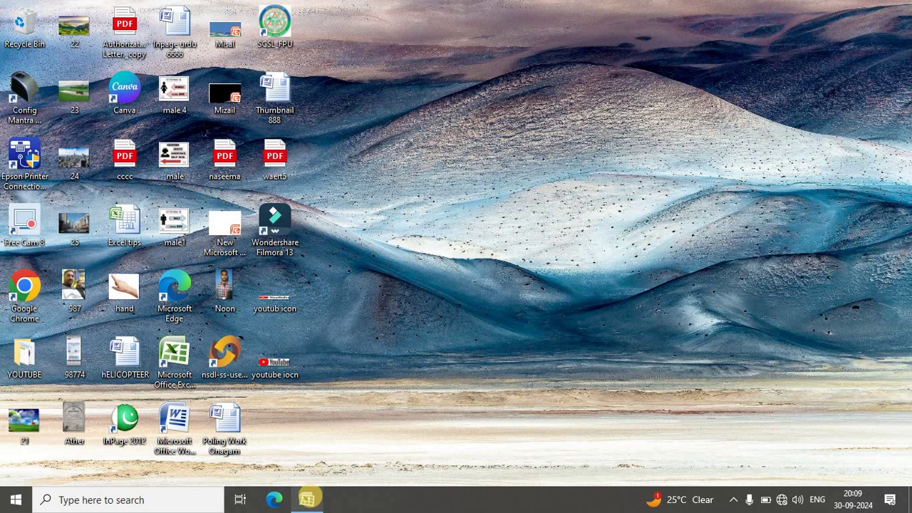
Step: Bring up the Excel tips workbook and start a formula in B2 with '='
{"action": "left_click", "coordinate": [307, 498]}
{"action": "type", "text": "="}
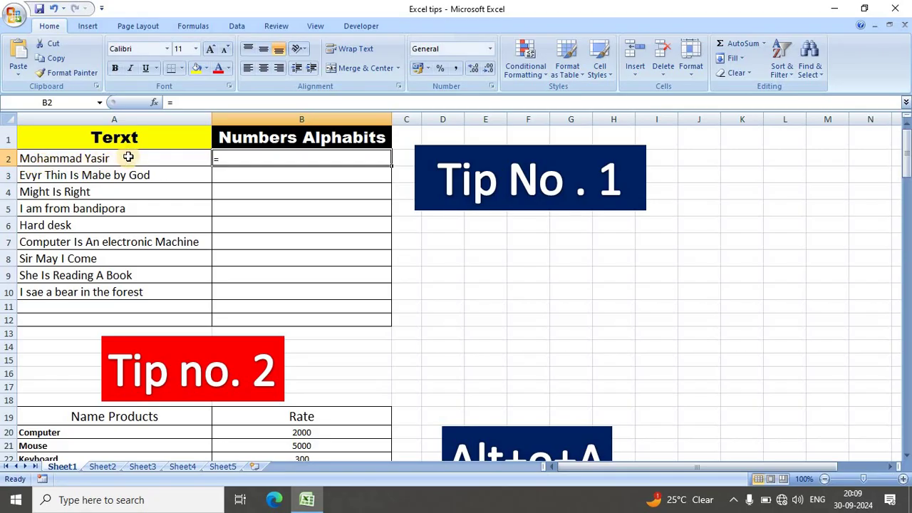
Step: Enter =LEN(A2) in B2 to count A2's characters, returning 14
{"action": "double_click", "coordinate": [223, 159]}
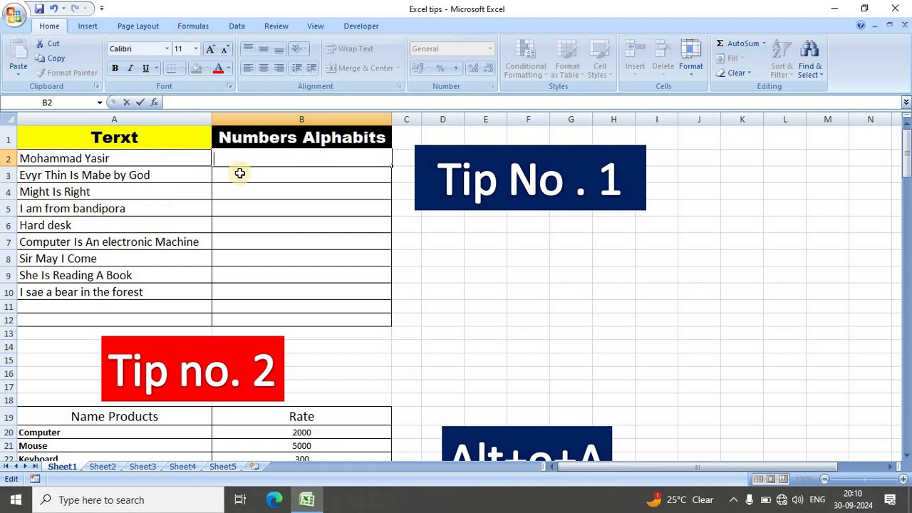
{"action": "type", "text": "="}
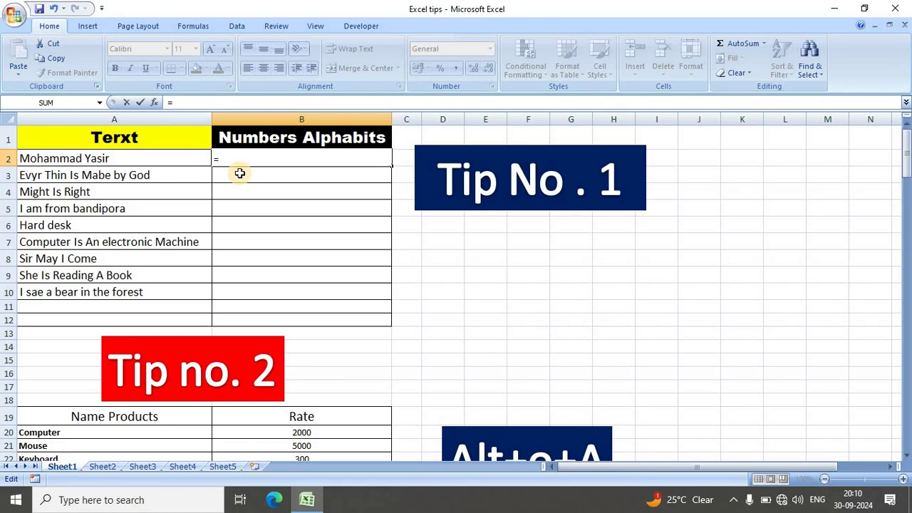
{"action": "type", "text": "le"}
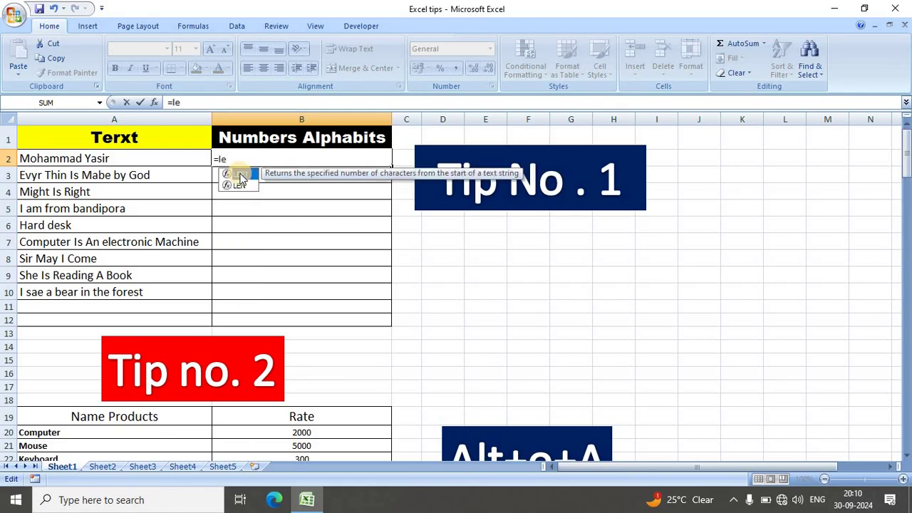
{"action": "type", "text": "n"}
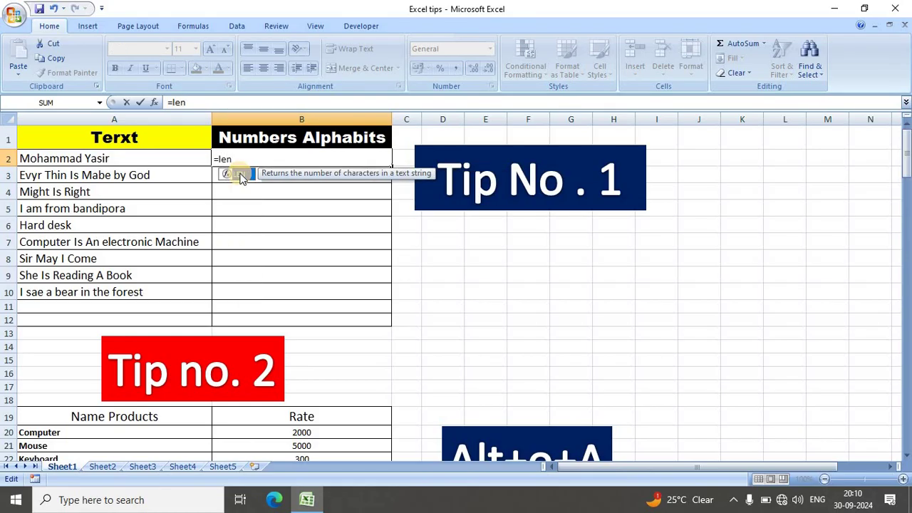
{"action": "type", "text": "("}
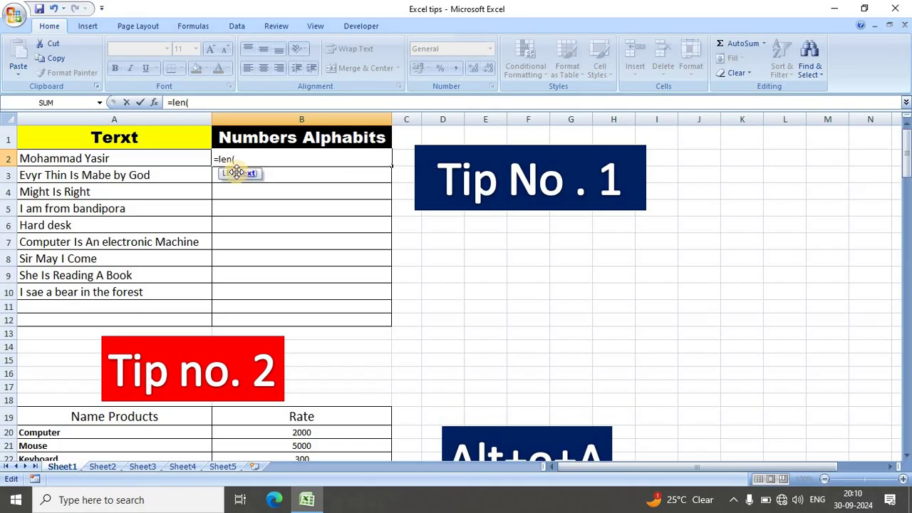
{"action": "left_click", "coordinate": [93, 159]}
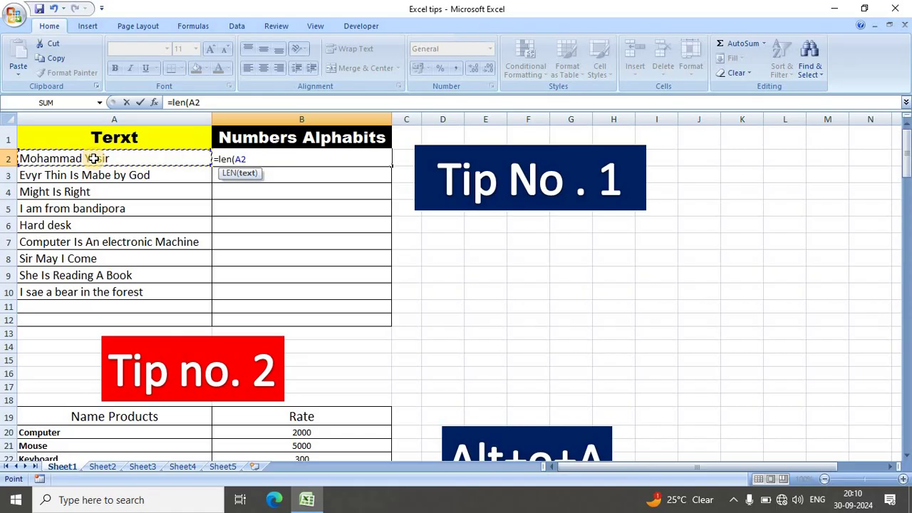
{"action": "type", "text": ")"}
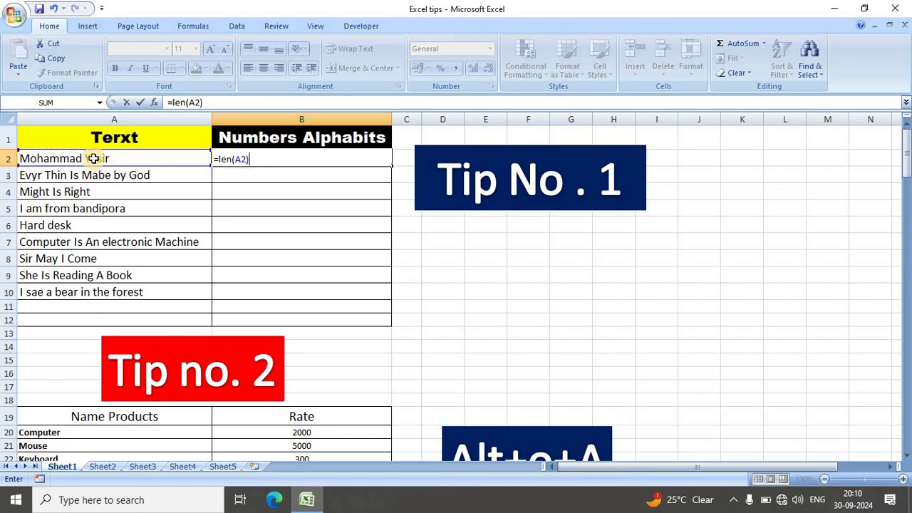
{"action": "key", "text": "Return"}
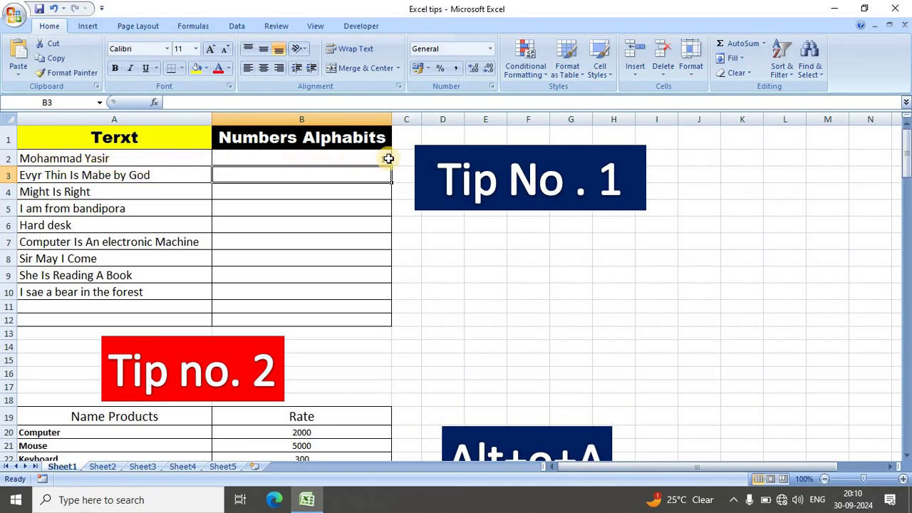
Step: Centre B2, fill the LEN formula down to B12, and enlarge the counts to 20 point
{"action": "left_click", "coordinate": [342, 158]}
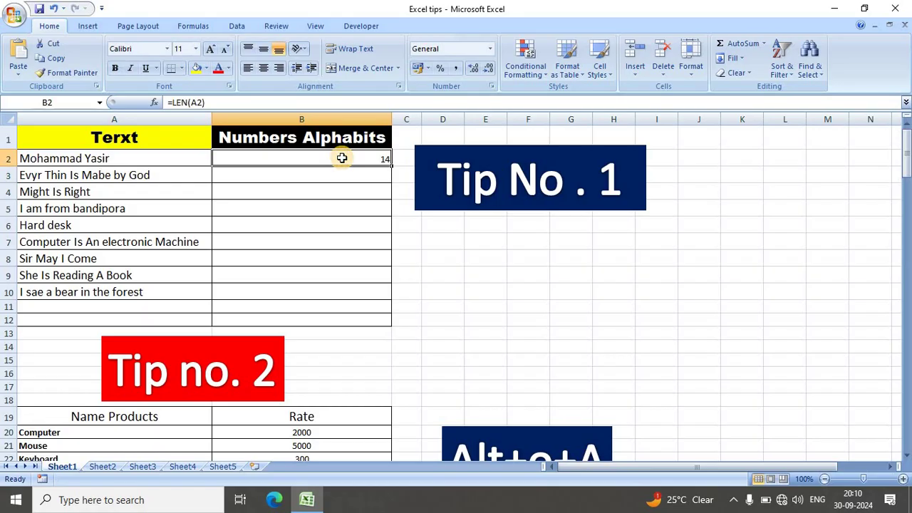
{"action": "left_click", "coordinate": [263, 69]}
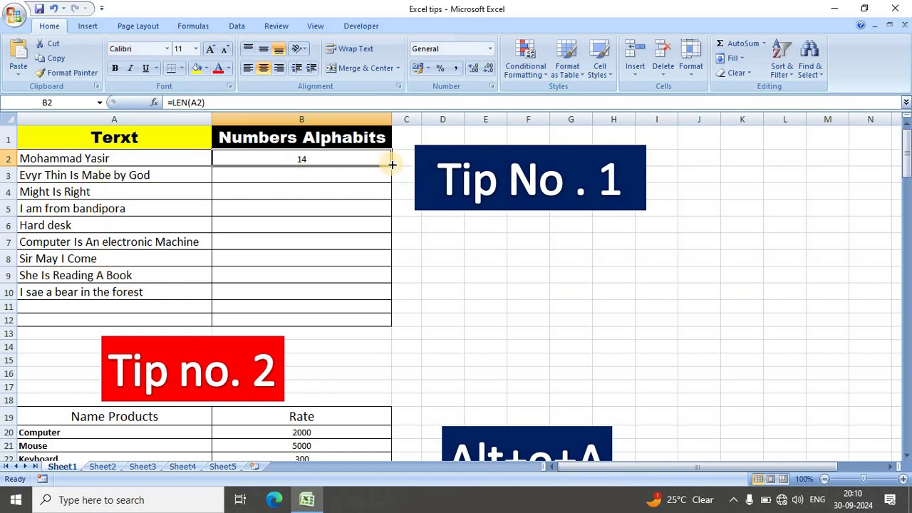
{"action": "left_click_drag", "start_coordinate": [392, 164], "coordinate": [377, 329]}
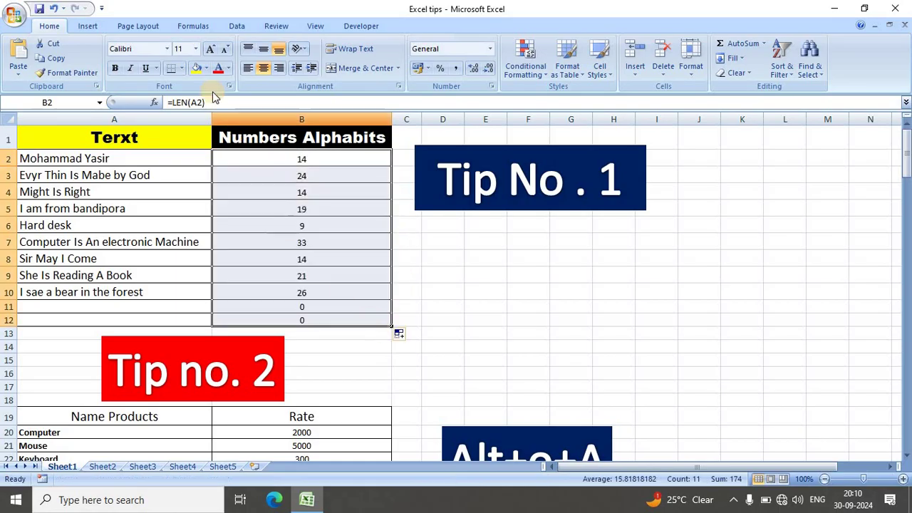
{"action": "left_click", "coordinate": [212, 50]}
{"action": "left_click", "coordinate": [213, 49]}
{"action": "left_click", "coordinate": [212, 49]}
{"action": "left_click", "coordinate": [213, 49]}
{"action": "left_click", "coordinate": [212, 49]}
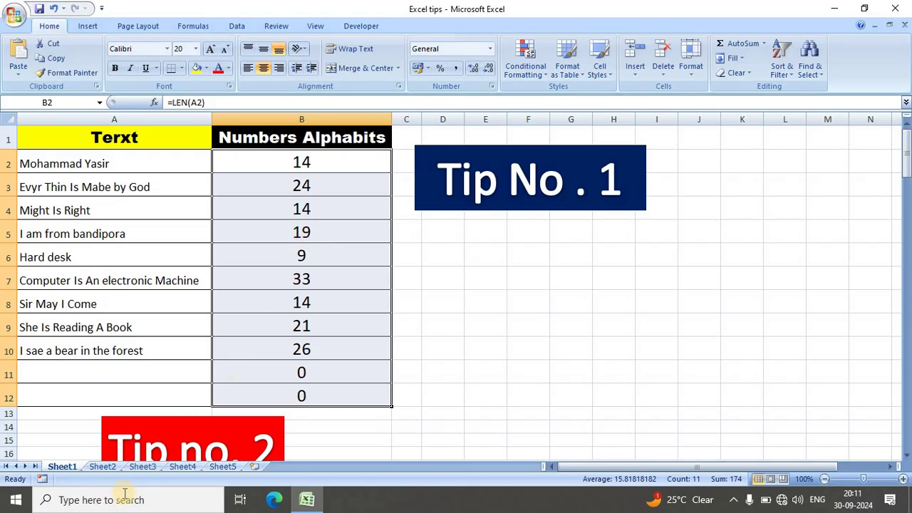
Step: On Sheet2, enlarge the product table F8:G19 text to 22 point
{"action": "left_click", "coordinate": [103, 467]}
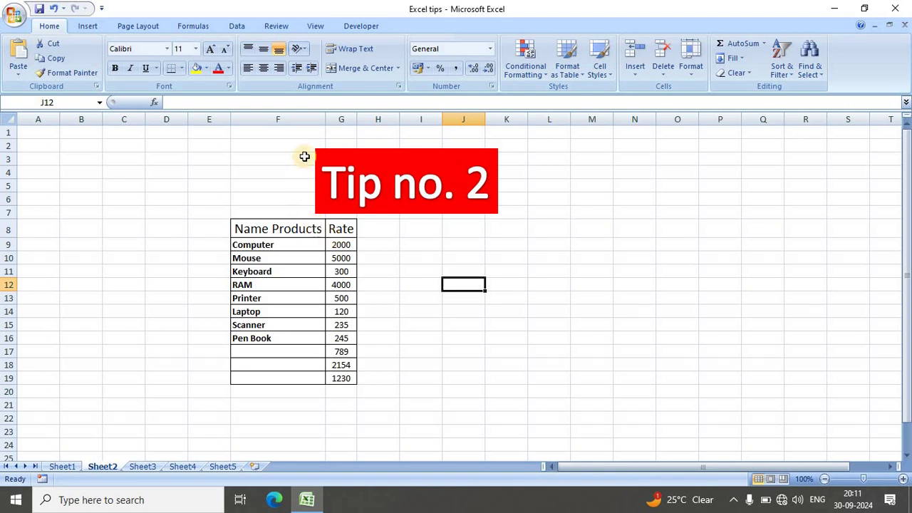
{"action": "mouse_move", "coordinate": [241, 232]}
{"action": "left_mouse_down"}
{"action": "mouse_move", "coordinate": [346, 289]}
{"action": "mouse_move", "coordinate": [345, 377]}
{"action": "left_mouse_up"}
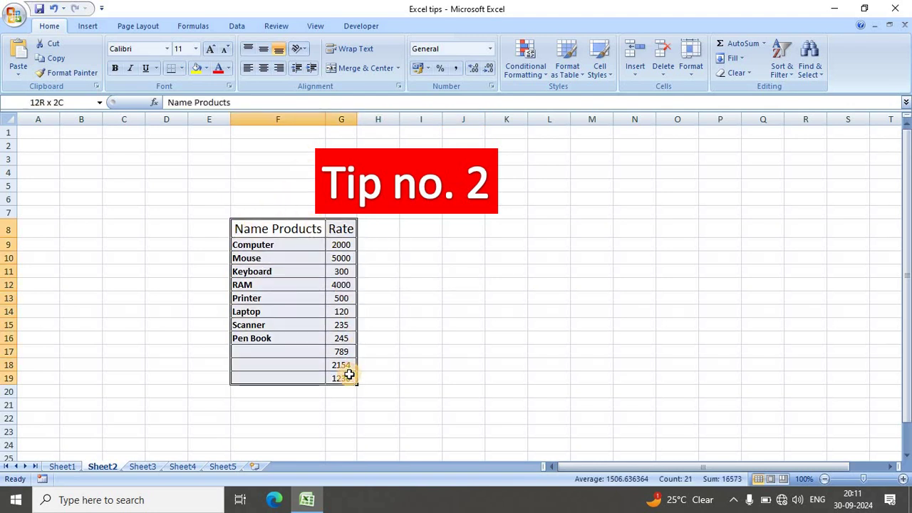
{"action": "left_click", "coordinate": [211, 49]}
{"action": "left_click", "coordinate": [212, 49]}
{"action": "left_click", "coordinate": [212, 49]}
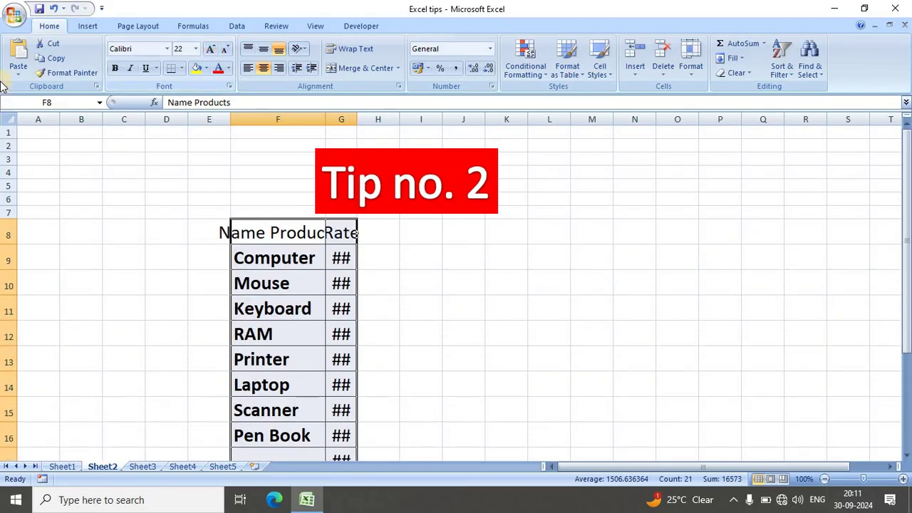
Step: AutoFit all worksheet columns so every product name and rate shows fully
{"action": "left_click", "coordinate": [7, 116]}
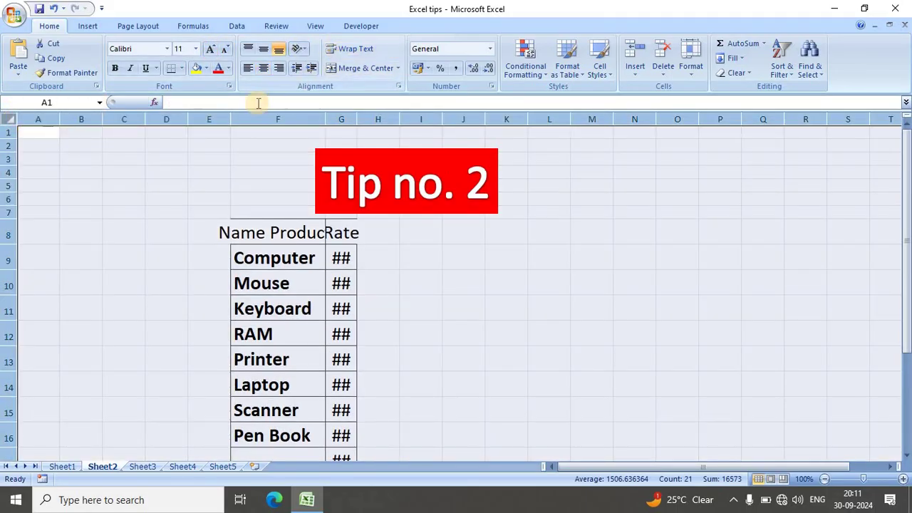
{"action": "double_click", "coordinate": [231, 122]}
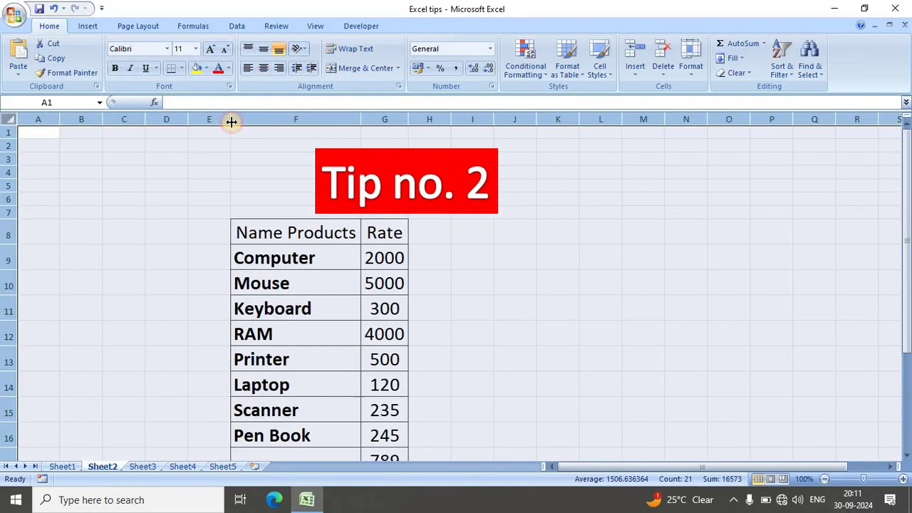
{"action": "left_click", "coordinate": [456, 249]}
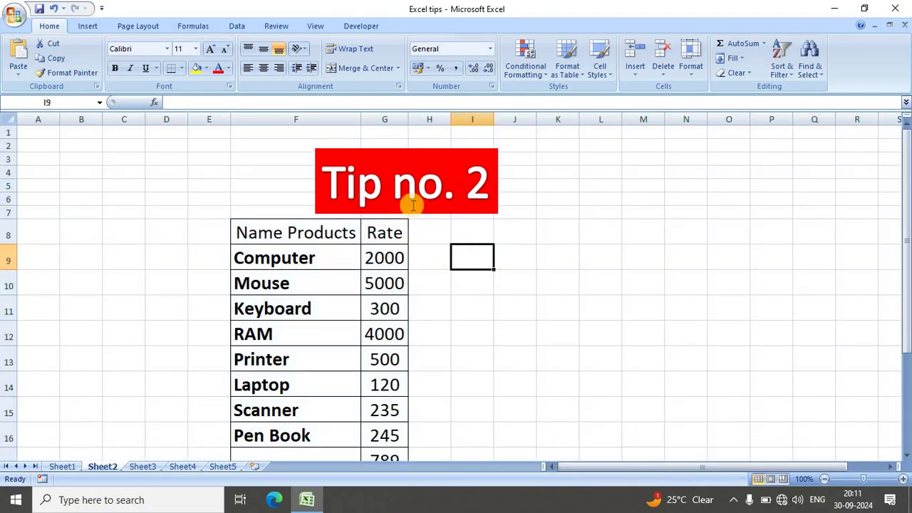
{"action": "scroll", "coordinate": [439, 206], "scroll_direction": "down", "scroll_amount": 1}
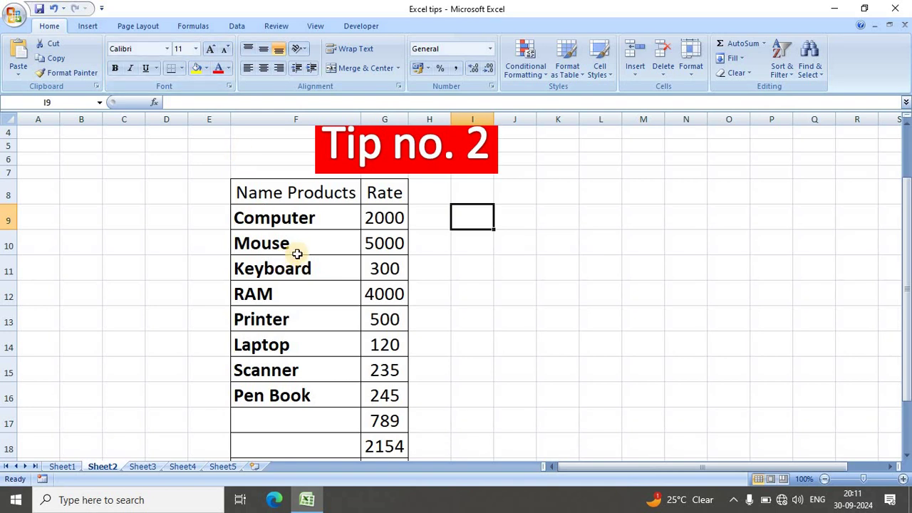
Step: Apply the Colorful 1 AutoFormat to the product rows F9:G18 via Alt, O, A
{"action": "left_click", "coordinate": [238, 216]}
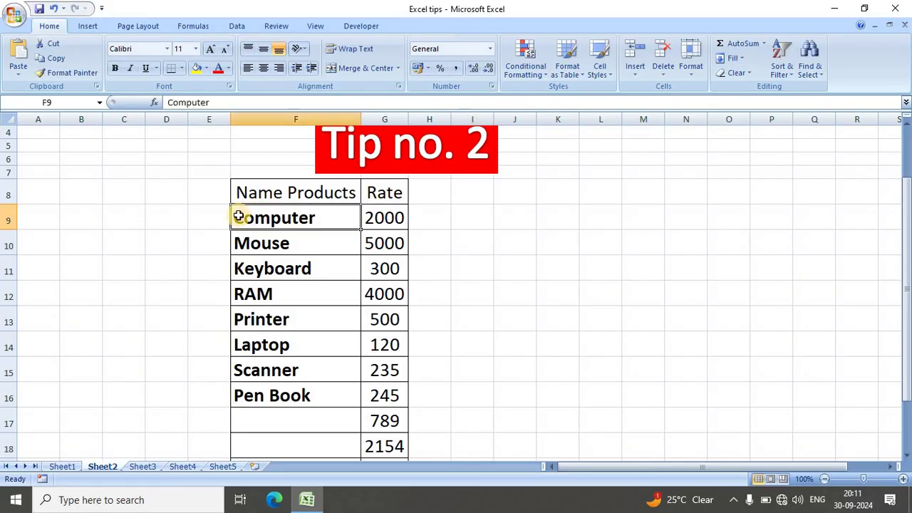
{"action": "left_click_drag", "start_coordinate": [238, 216], "coordinate": [384, 443]}
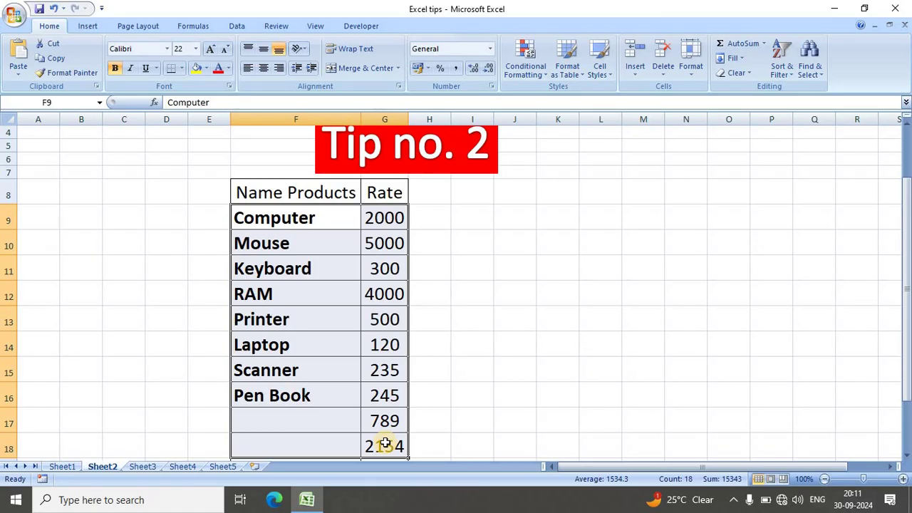
{"action": "key", "text": "alt"}
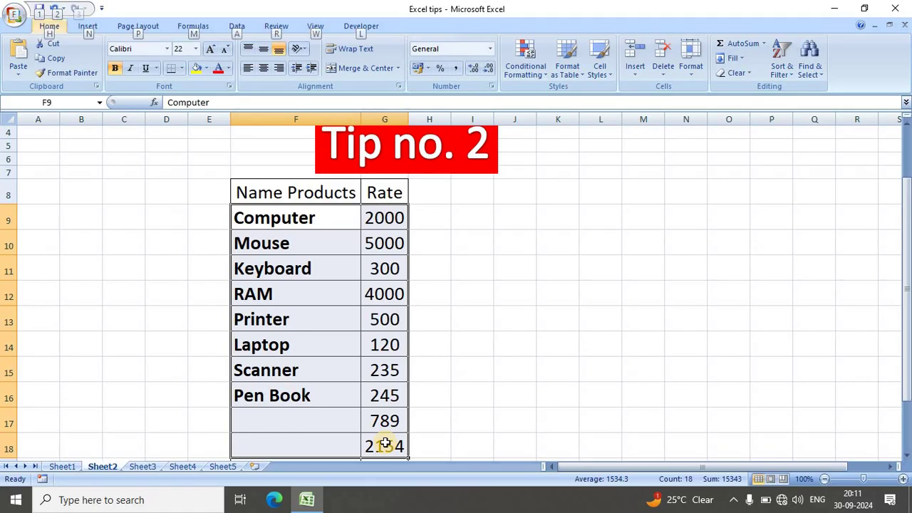
{"action": "key", "text": "o"}
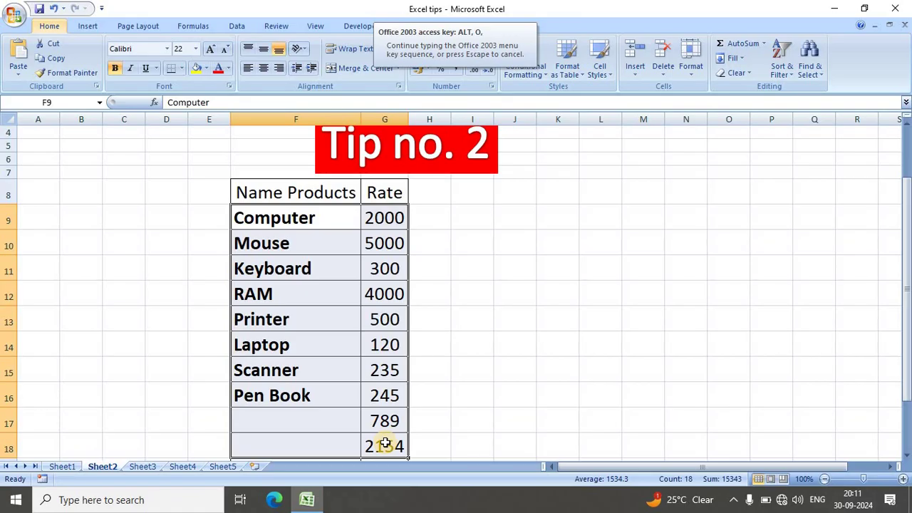
{"action": "key", "text": "a"}
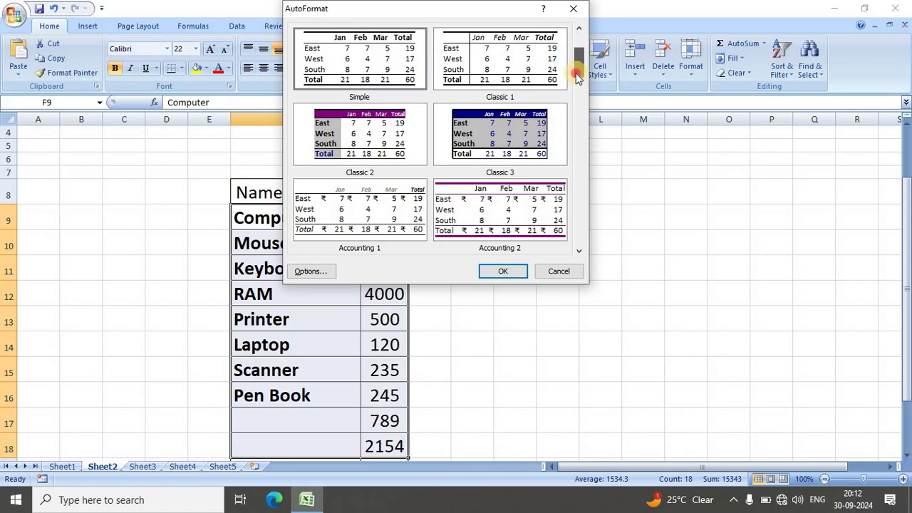
{"action": "left_click_drag", "start_coordinate": [575, 73], "coordinate": [582, 147]}
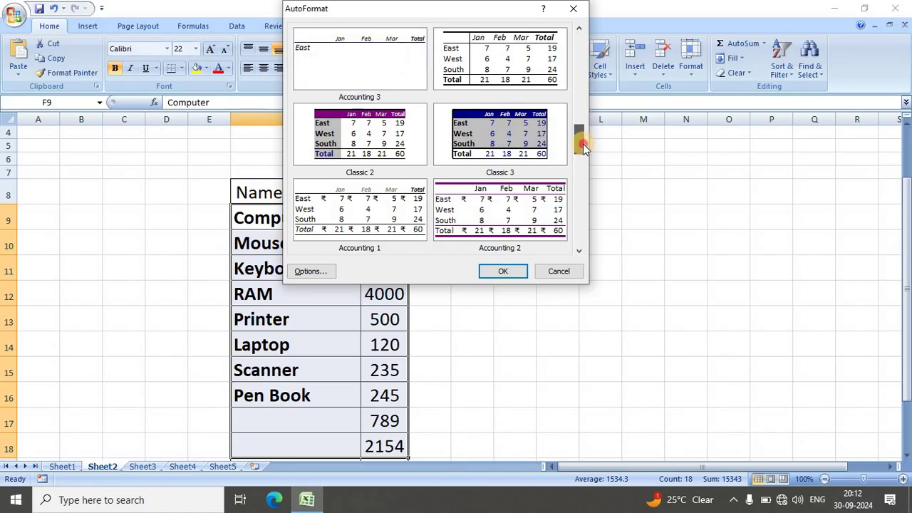
{"action": "left_click", "coordinate": [388, 139]}
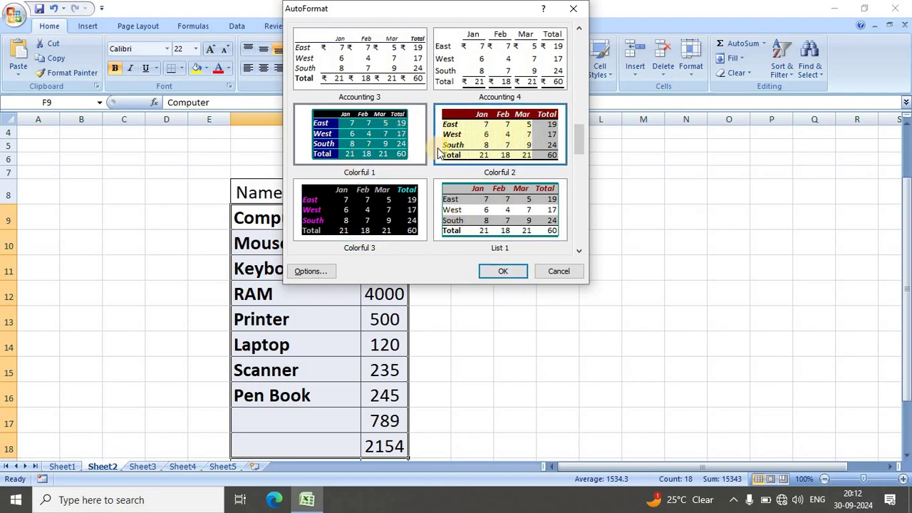
{"action": "left_click", "coordinate": [504, 271]}
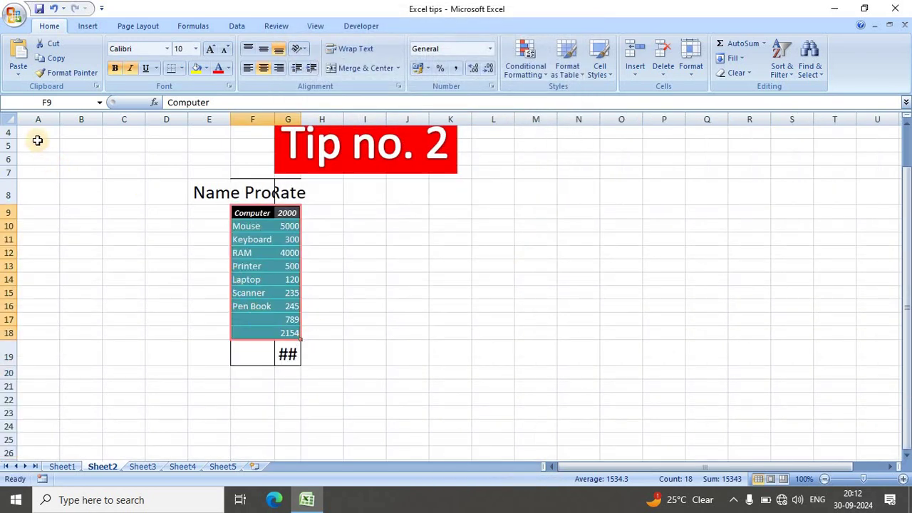
Step: AutoFit all columns and increase the font size in cell I13
{"action": "left_click", "coordinate": [9, 119]}
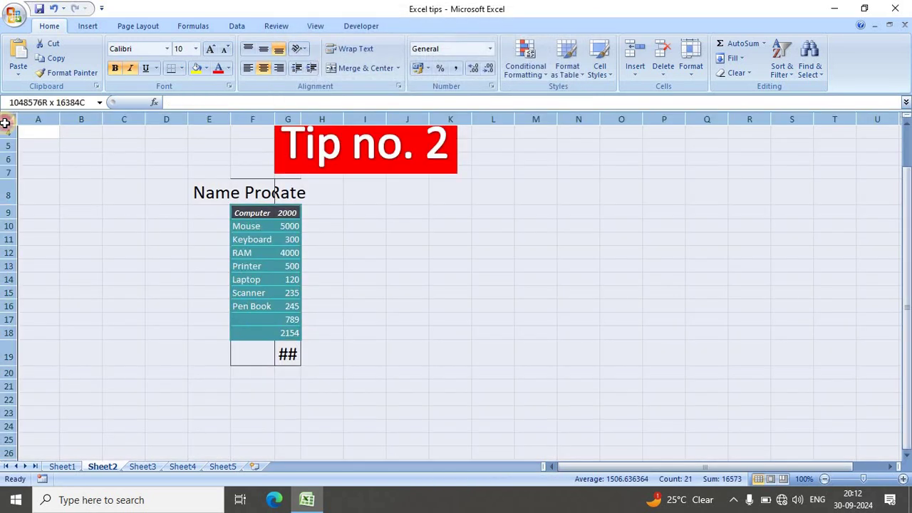
{"action": "double_click", "coordinate": [277, 116]}
{"action": "left_click", "coordinate": [476, 269]}
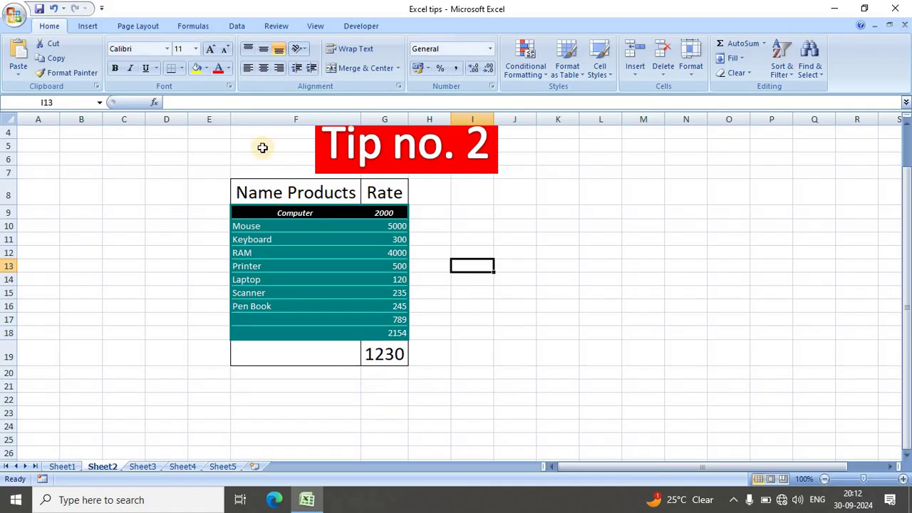
{"action": "left_click", "coordinate": [208, 48]}
{"action": "double_click", "coordinate": [208, 48]}
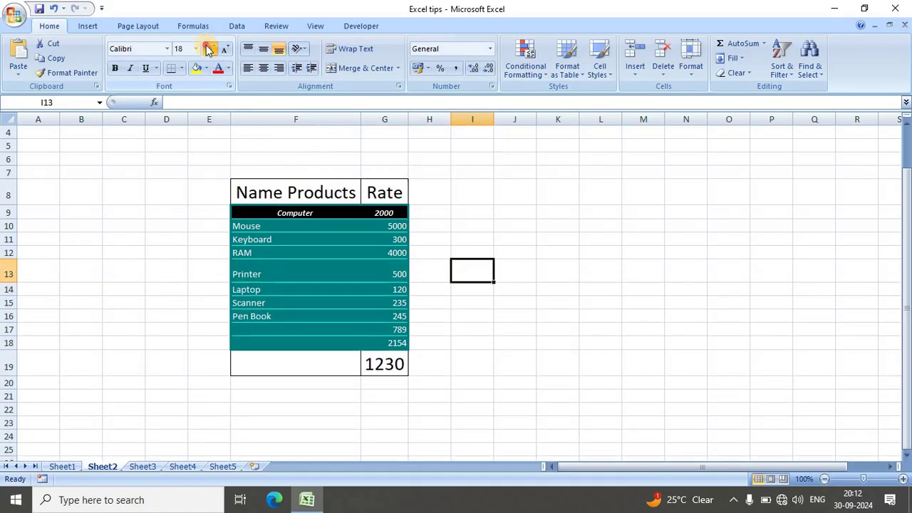
{"action": "double_click", "coordinate": [208, 49]}
{"action": "double_click", "coordinate": [208, 48]}
{"action": "double_click", "coordinate": [208, 49]}
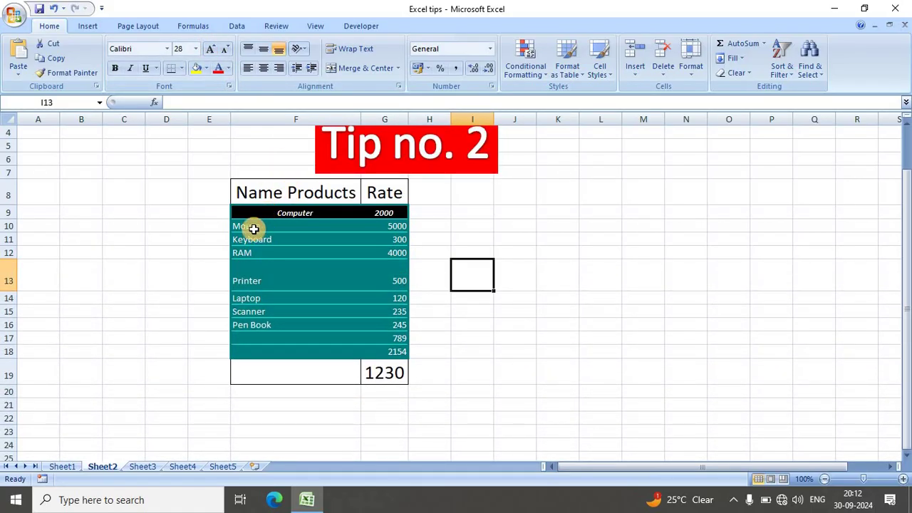
Step: Enlarge the product names and rates F10:G18 to about 18 pt, then select F8:G19
{"action": "mouse_move", "coordinate": [246, 226]}
{"action": "left_mouse_down"}
{"action": "mouse_move", "coordinate": [336, 261]}
{"action": "mouse_move", "coordinate": [396, 350]}
{"action": "left_mouse_up"}
{"action": "left_click", "coordinate": [208, 48]}
{"action": "triple_click", "coordinate": [208, 49]}
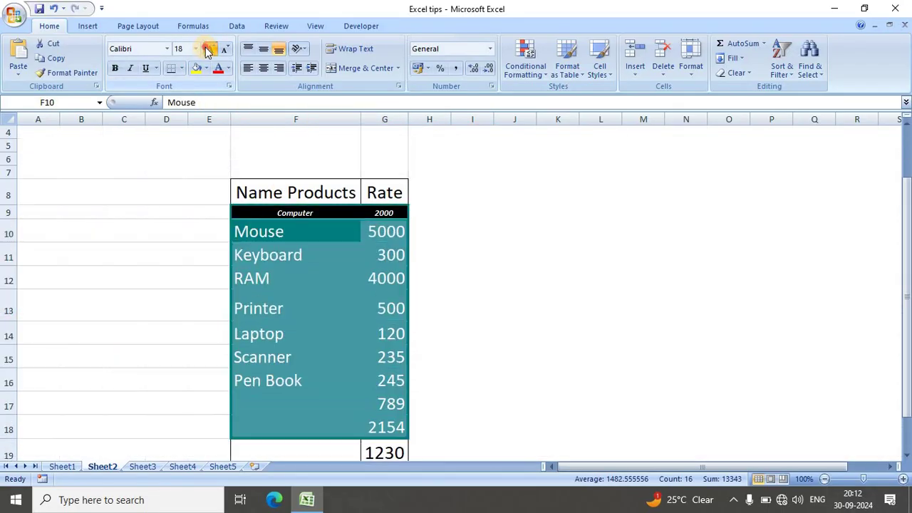
{"action": "left_click", "coordinate": [456, 272]}
{"action": "scroll", "coordinate": [456, 273], "scroll_direction": "down", "scroll_amount": 4}
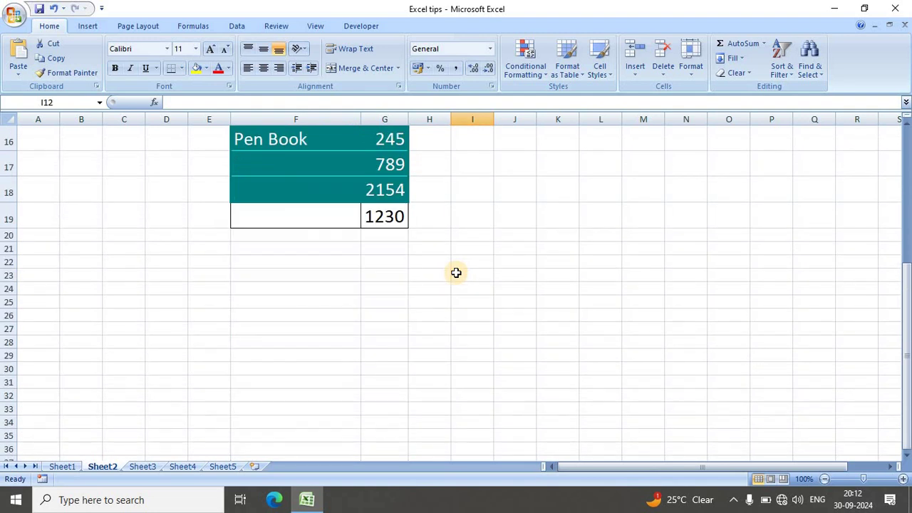
{"action": "scroll", "coordinate": [456, 273], "scroll_direction": "up", "scroll_amount": 3}
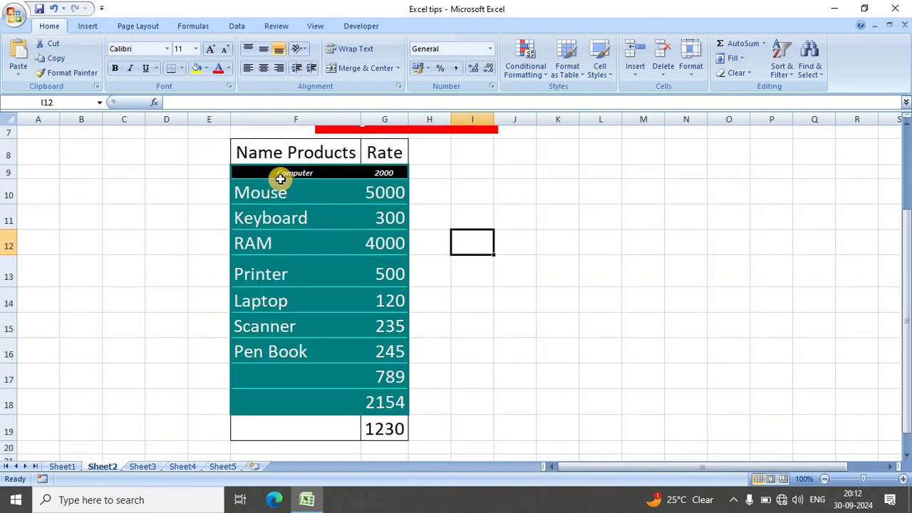
{"action": "left_click", "coordinate": [263, 149]}
{"action": "left_click_drag", "start_coordinate": [263, 148], "coordinate": [393, 431]}
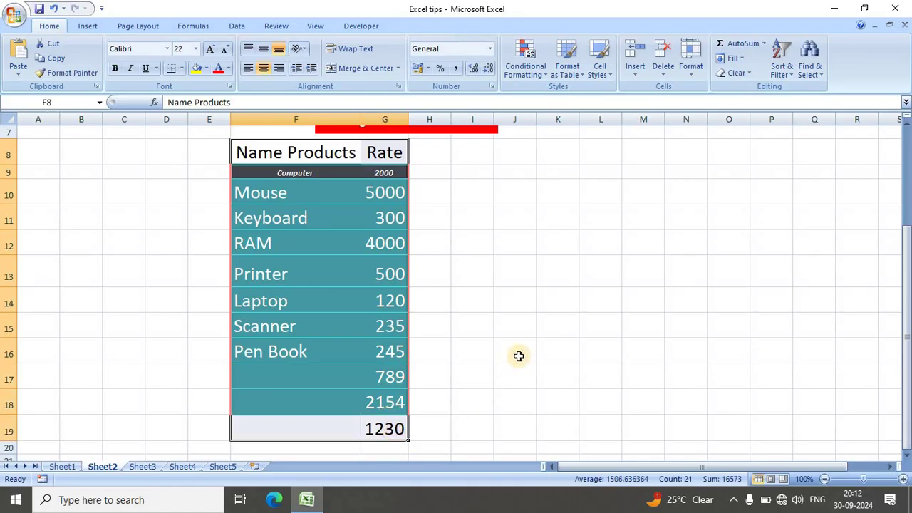
Step: Apply the Colorful 2 AutoFormat, with maroon header and pale yellow rows, to the table
{"action": "key", "text": "alt"}
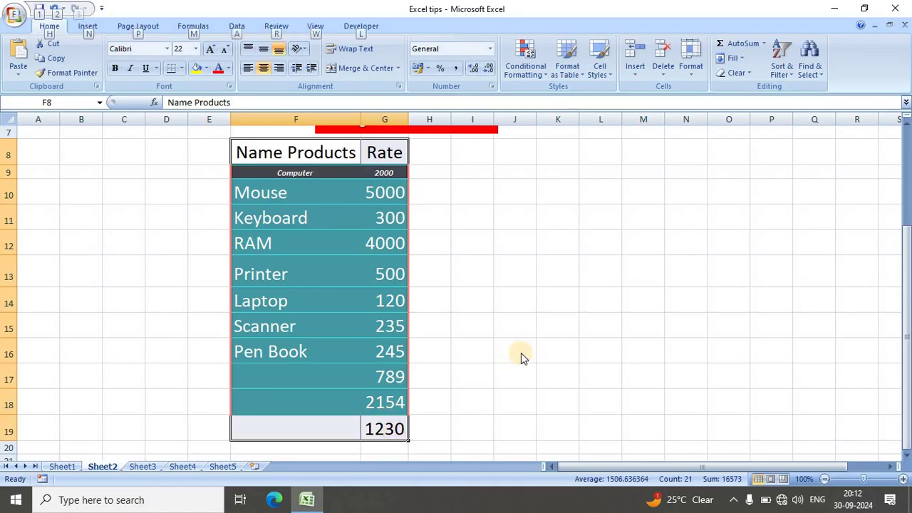
{"action": "key", "text": "o"}
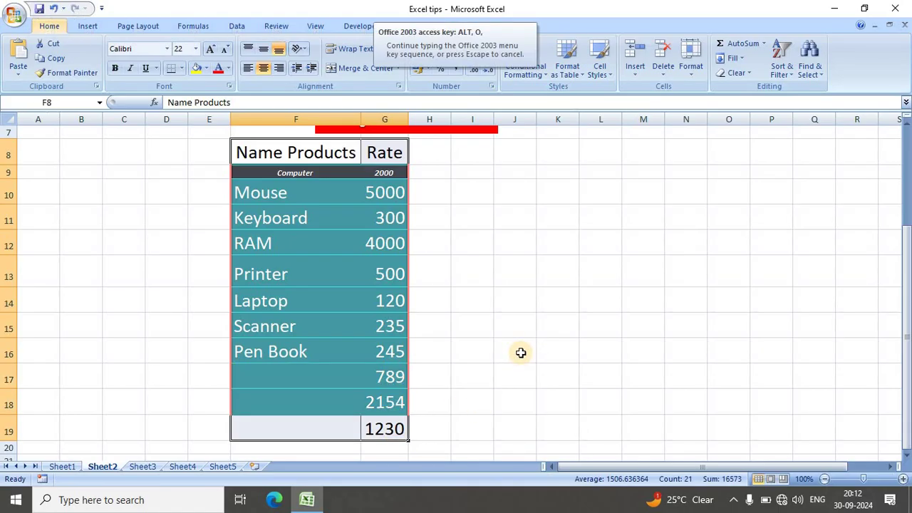
{"action": "key", "text": "a"}
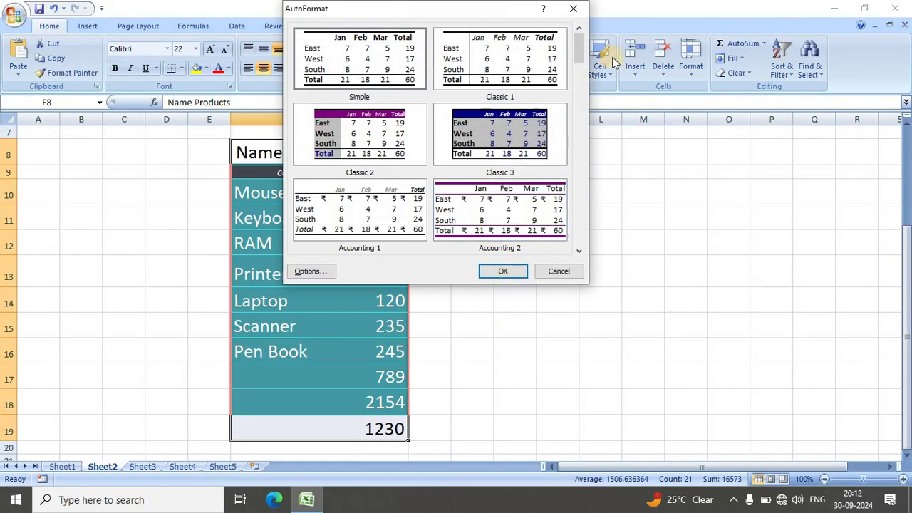
{"action": "left_click_drag", "start_coordinate": [582, 54], "coordinate": [586, 143]}
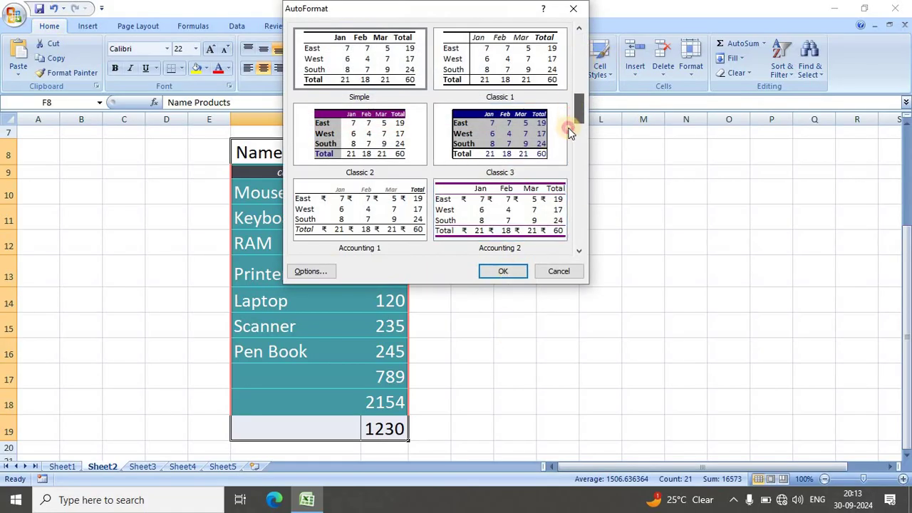
{"action": "left_click", "coordinate": [510, 139]}
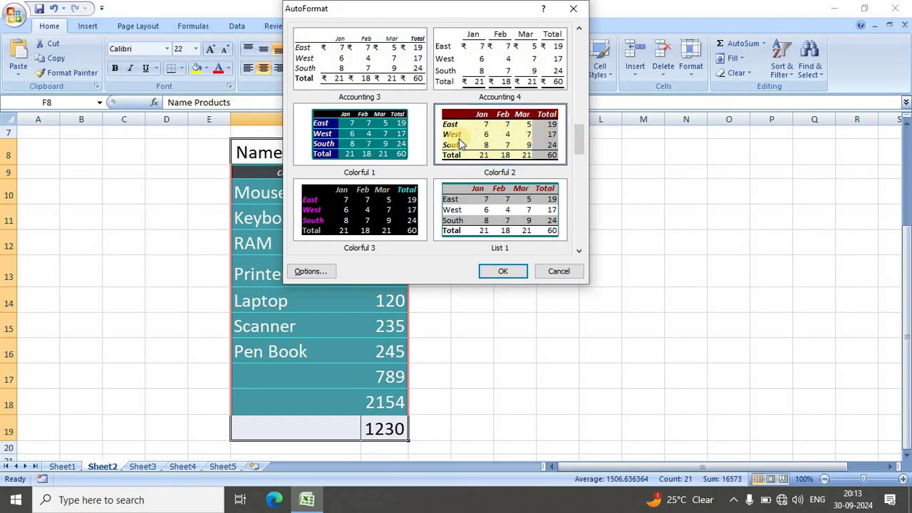
{"action": "left_click", "coordinate": [502, 214]}
{"action": "left_click", "coordinate": [493, 274]}
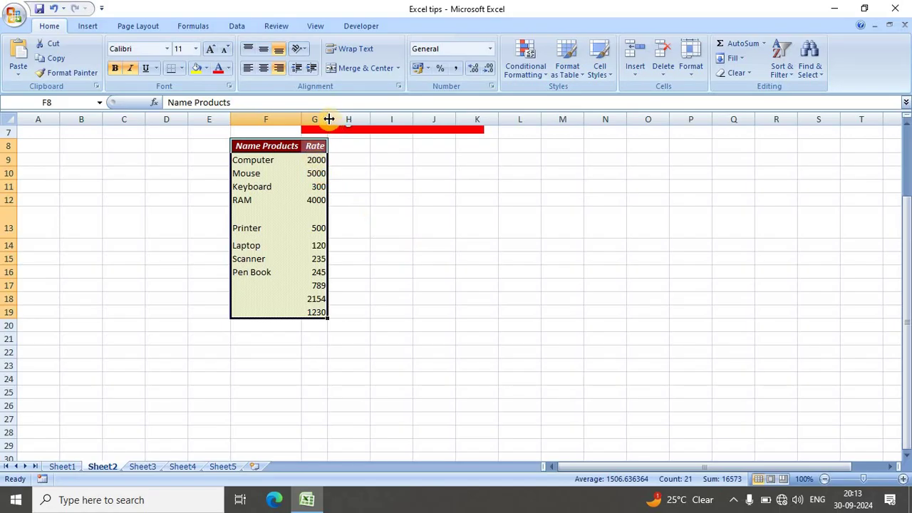
Step: Enlarge the table text to 20 point and AutoFit all columns to fit
{"action": "left_click", "coordinate": [209, 48]}
{"action": "left_click", "coordinate": [209, 49]}
{"action": "left_click", "coordinate": [209, 48]}
{"action": "left_click", "coordinate": [209, 48]}
{"action": "left_click", "coordinate": [209, 49]}
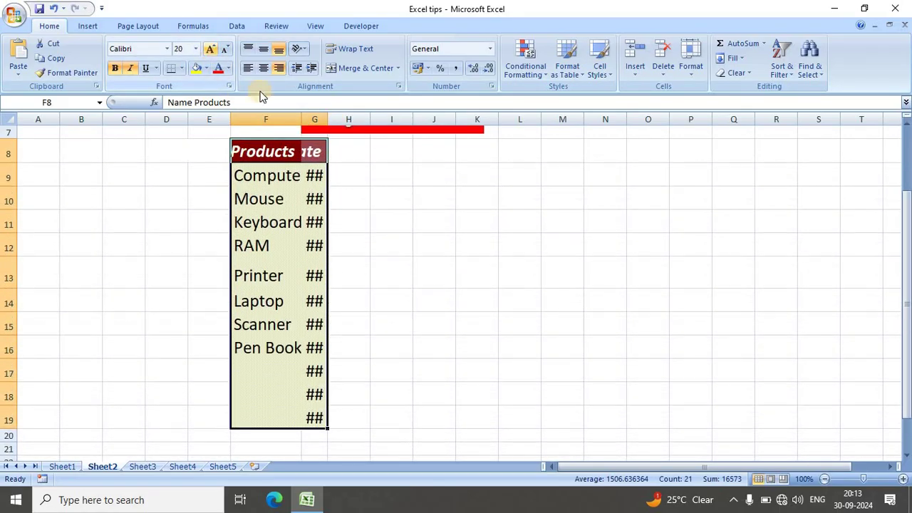
{"action": "left_click", "coordinate": [5, 121]}
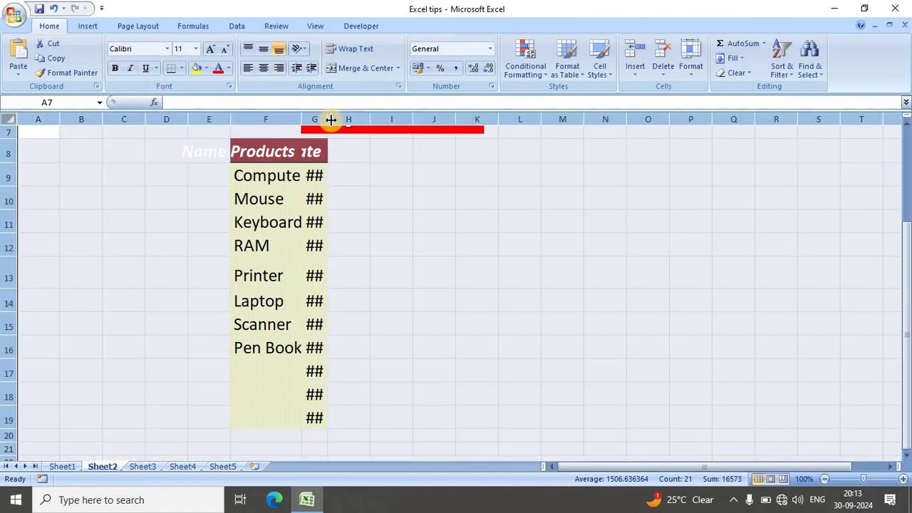
{"action": "left_click_drag", "start_coordinate": [328, 118], "coordinate": [331, 125]}
{"action": "double_click", "coordinate": [331, 123]}
{"action": "left_click", "coordinate": [458, 235]}
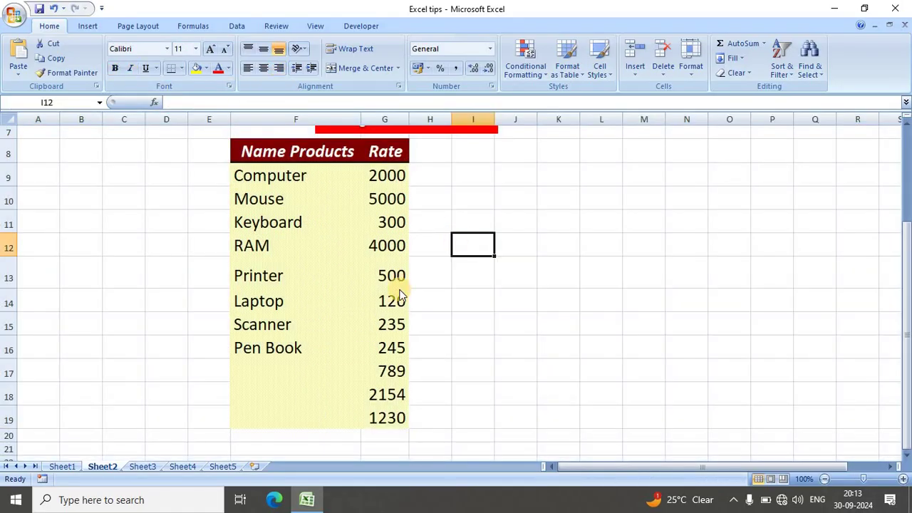
{"action": "scroll", "coordinate": [311, 196], "scroll_direction": "up", "scroll_amount": 2}
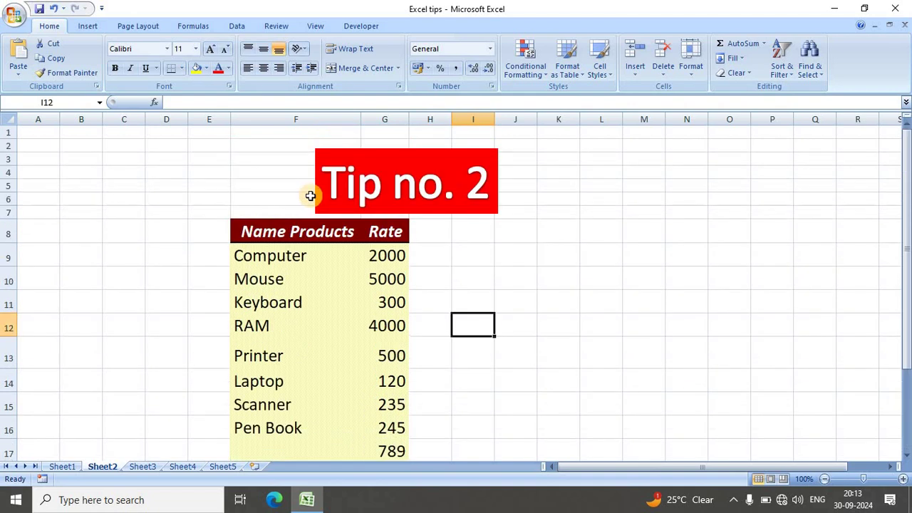
Step: On Sheet3, enter =ABS(G9) in H9 to show the salary 5000 as positive
{"action": "left_click", "coordinate": [142, 467]}
{"action": "scroll", "coordinate": [188, 396], "scroll_direction": "up", "scroll_amount": 5}
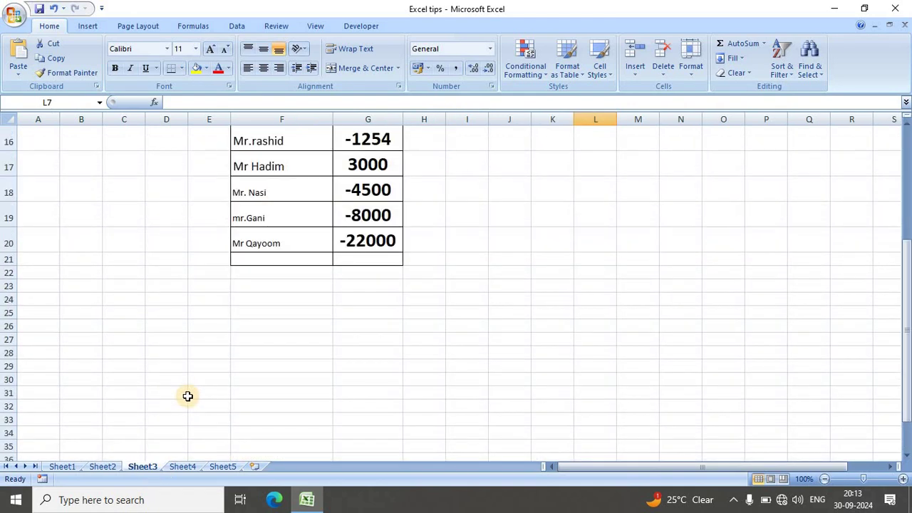
{"action": "scroll", "coordinate": [188, 396], "scroll_direction": "up", "scroll_amount": 3}
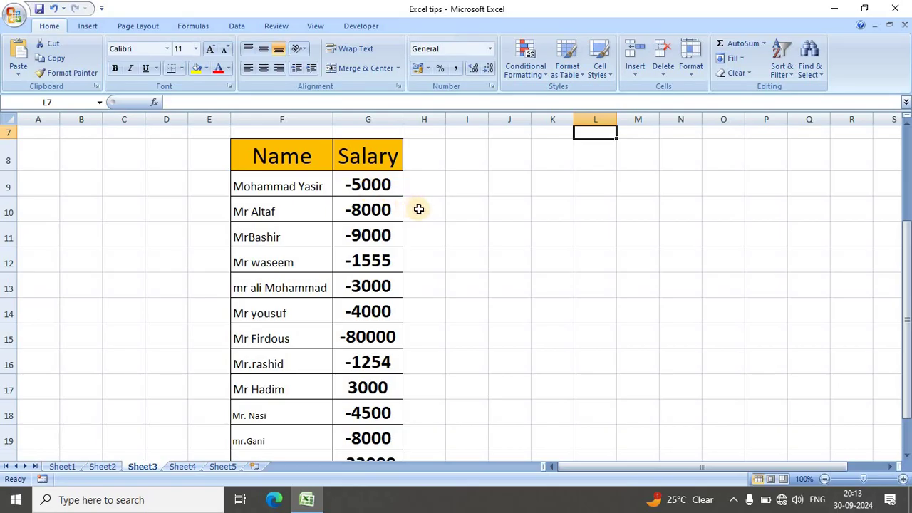
{"action": "left_click", "coordinate": [431, 183]}
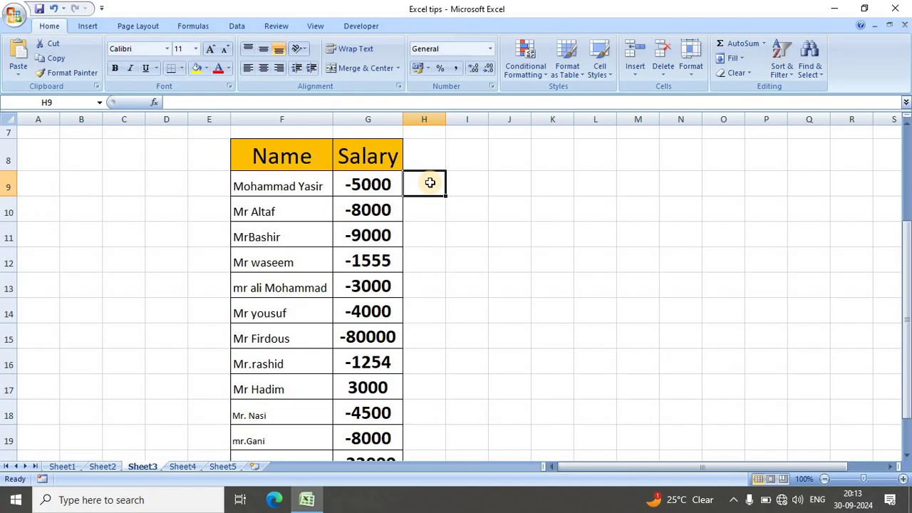
{"action": "type", "text": "="}
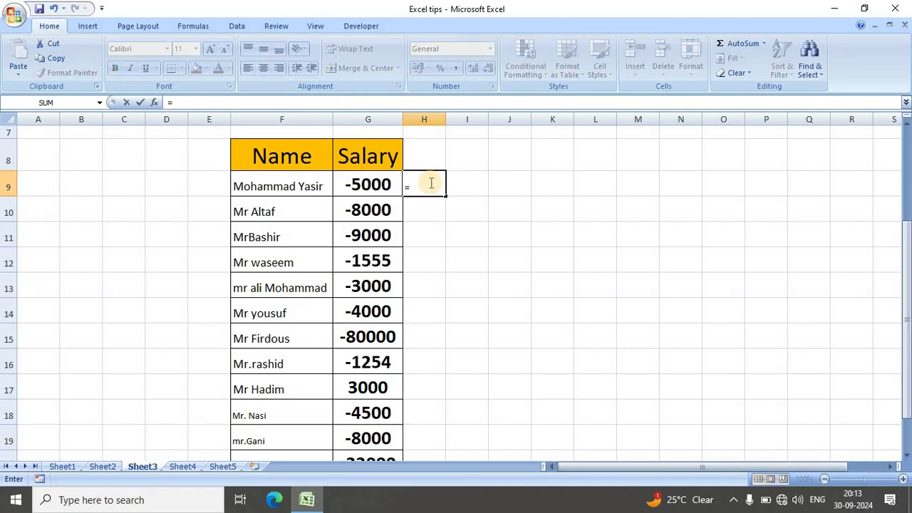
{"action": "type", "text": "a"}
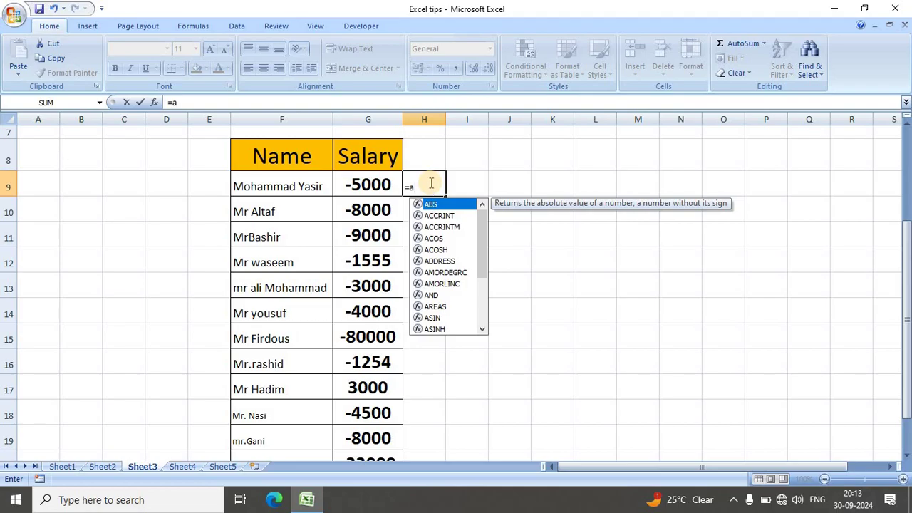
{"action": "type", "text": "bs"}
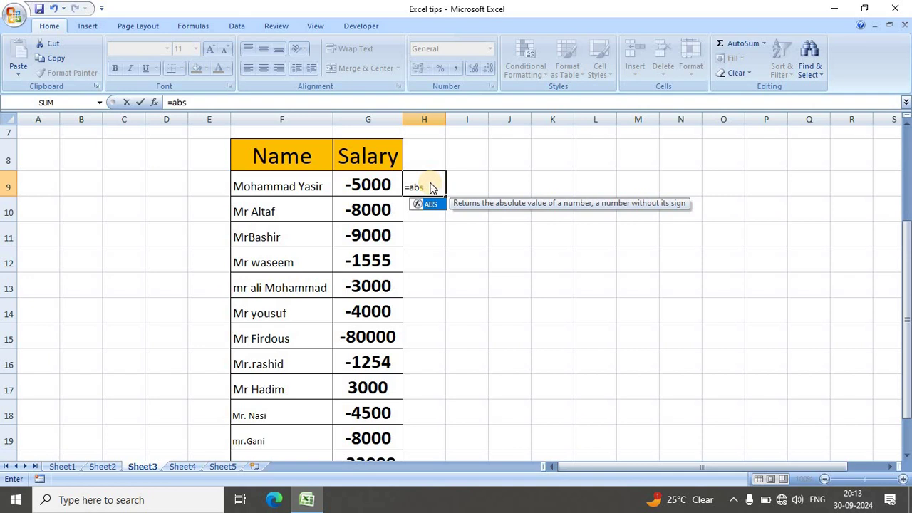
{"action": "type", "text": "("}
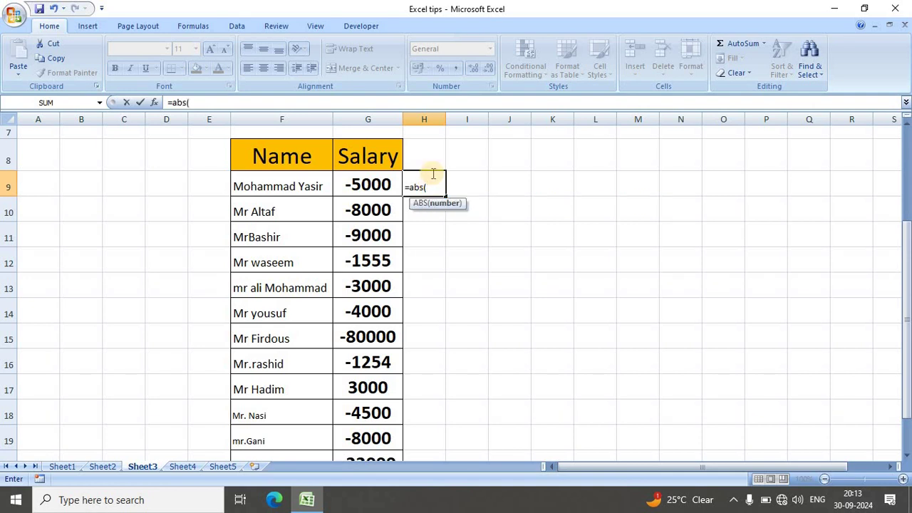
{"action": "left_click", "coordinate": [379, 186]}
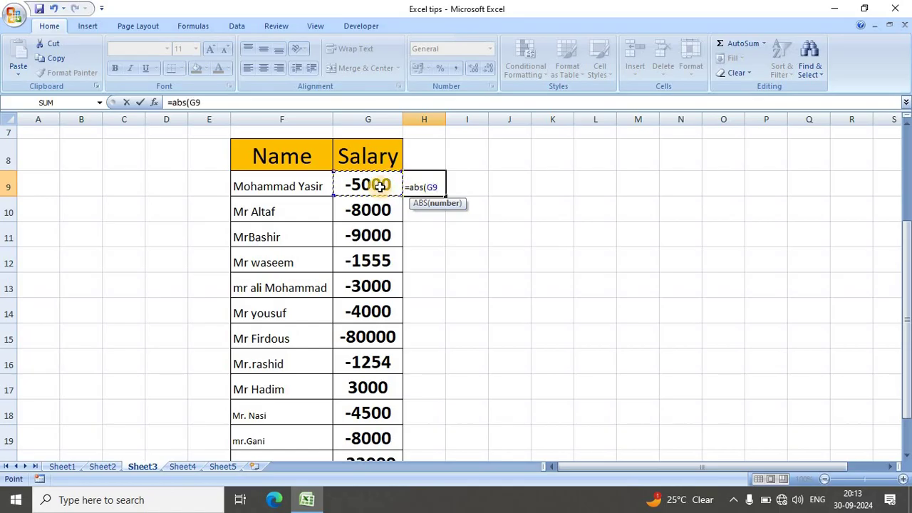
{"action": "type", "text": ")"}
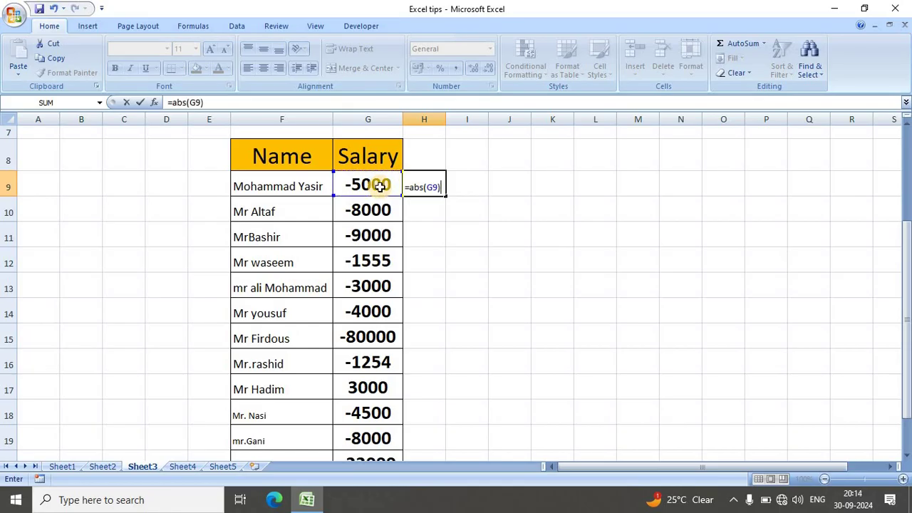
{"action": "key", "text": "Return"}
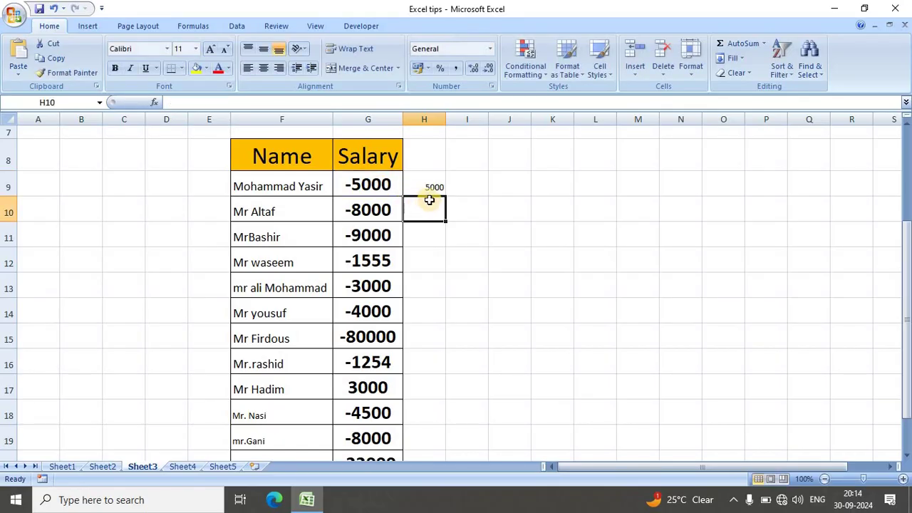
Step: Enlarge H9's result and fill the ABS formula down column H to H20
{"action": "left_click", "coordinate": [435, 184]}
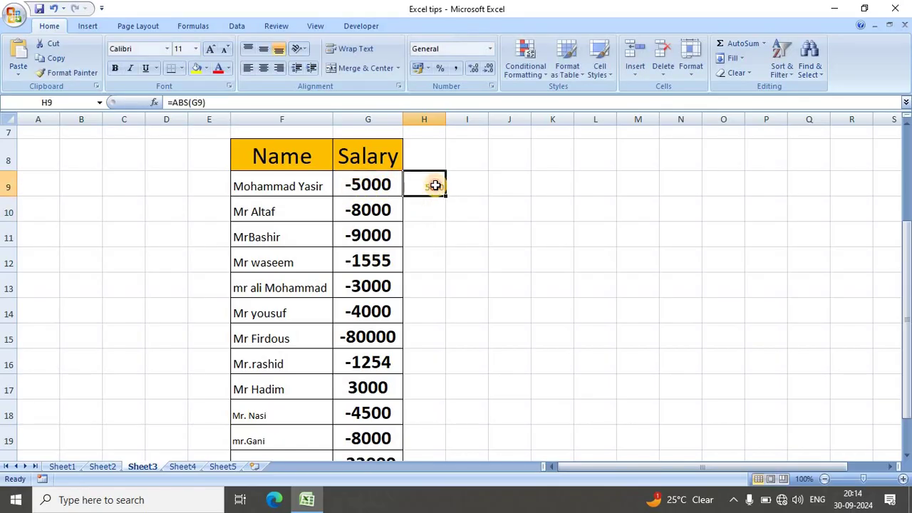
{"action": "left_click", "coordinate": [212, 51]}
{"action": "left_click", "coordinate": [211, 51]}
{"action": "left_click", "coordinate": [211, 52]}
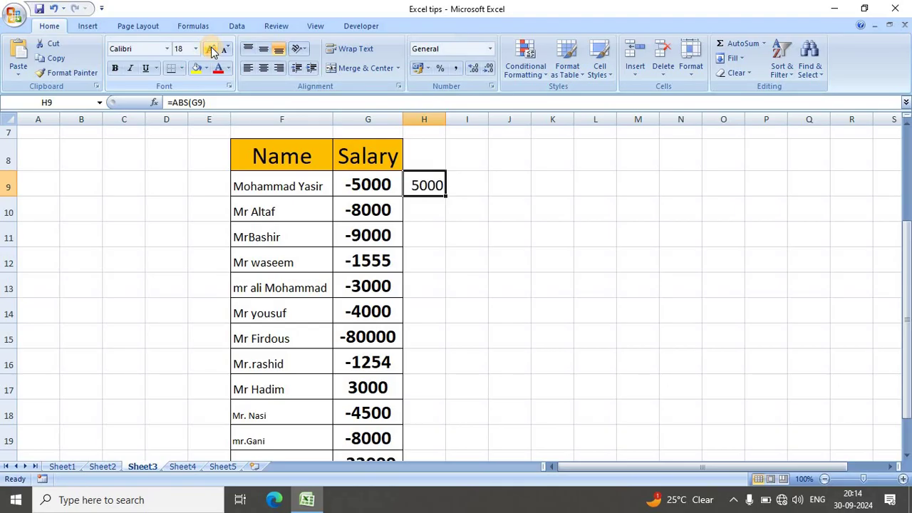
{"action": "left_click", "coordinate": [441, 205]}
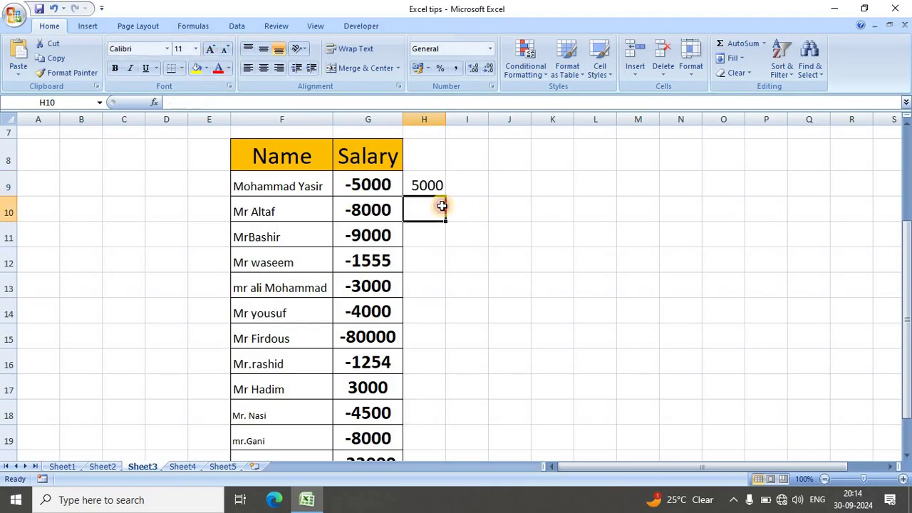
{"action": "left_click", "coordinate": [441, 187]}
{"action": "left_click_drag", "start_coordinate": [444, 196], "coordinate": [431, 452]}
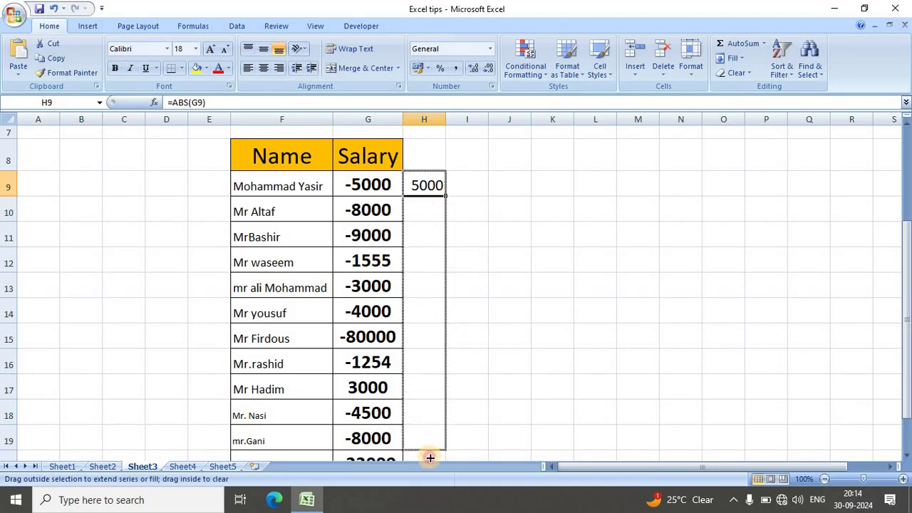
{"action": "left_click_drag", "start_coordinate": [431, 452], "coordinate": [419, 427]}
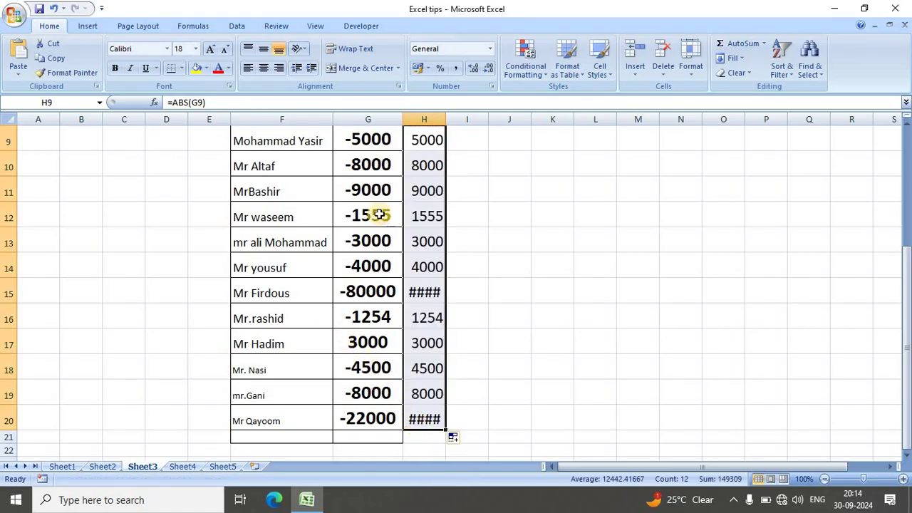
Step: Widen column H, centre its values, and select H9:H20
{"action": "left_click_drag", "start_coordinate": [446, 118], "coordinate": [495, 118]}
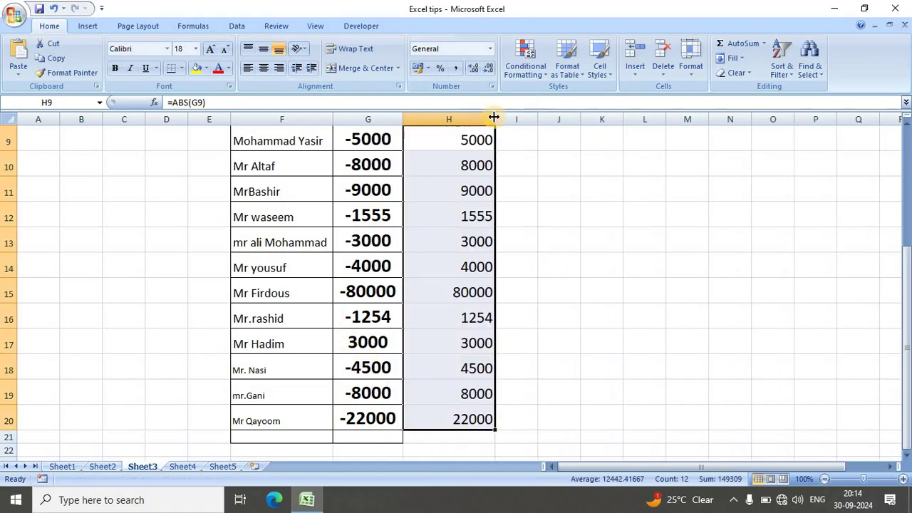
{"action": "left_click", "coordinate": [264, 69]}
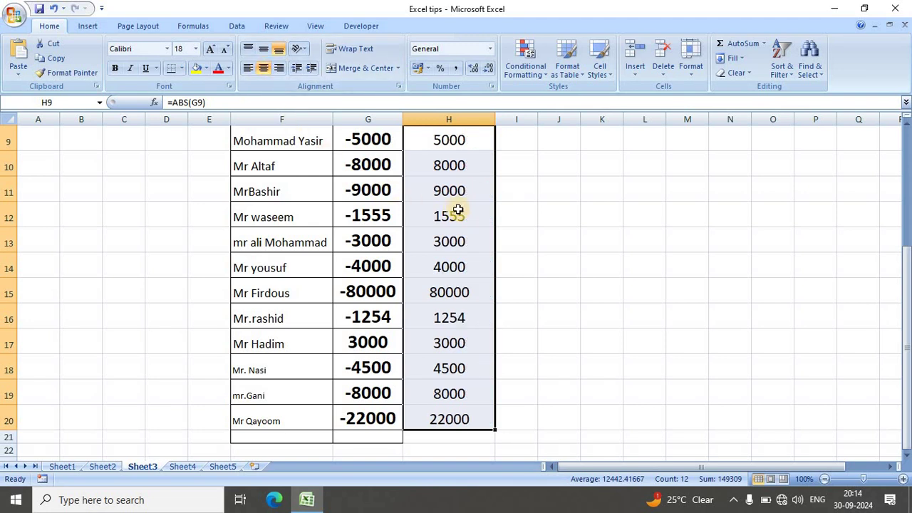
{"action": "scroll", "coordinate": [456, 211], "scroll_direction": "up", "scroll_amount": 3}
{"action": "scroll", "coordinate": [457, 210], "scroll_direction": "down", "scroll_amount": 2}
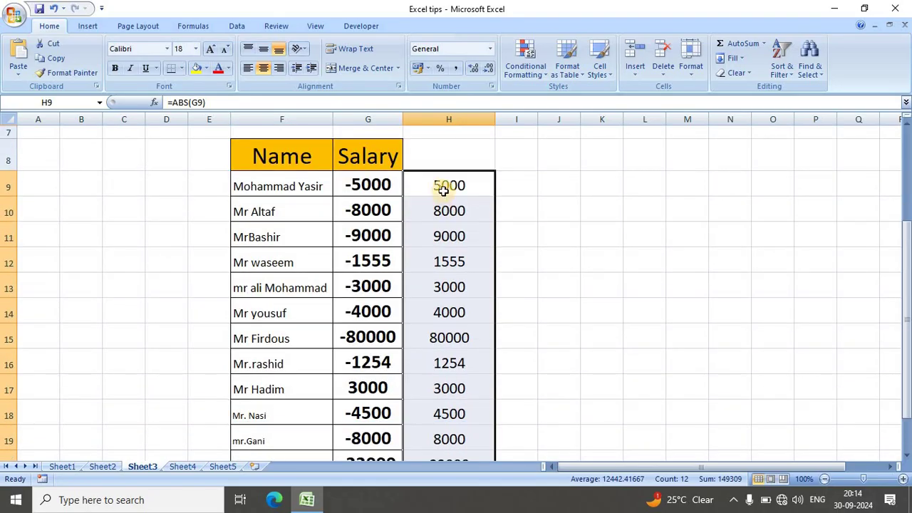
{"action": "mouse_move", "coordinate": [445, 183]}
{"action": "left_mouse_down"}
{"action": "mouse_move", "coordinate": [446, 468]}
{"action": "mouse_move", "coordinate": [437, 423]}
{"action": "left_mouse_up"}
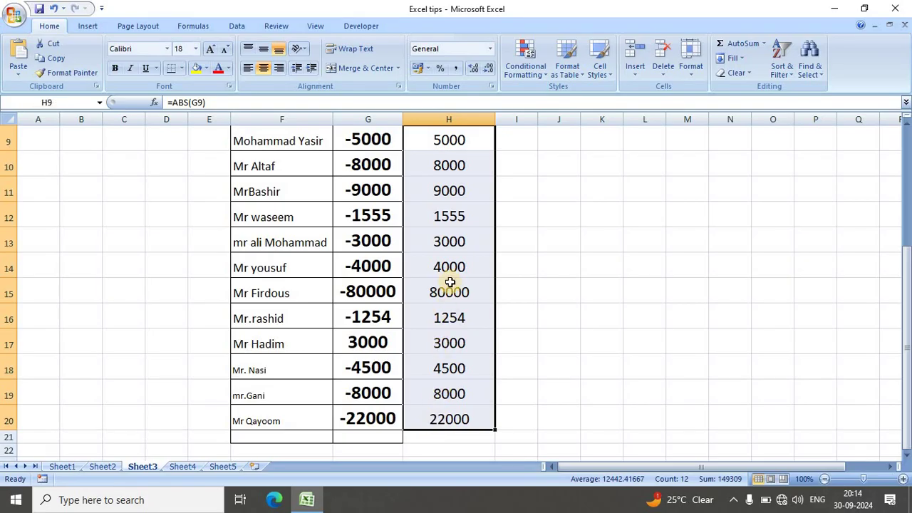
Step: Copy H9:H20 and paste only the values over the salaries starting at G9
{"action": "right_click", "coordinate": [441, 221]}
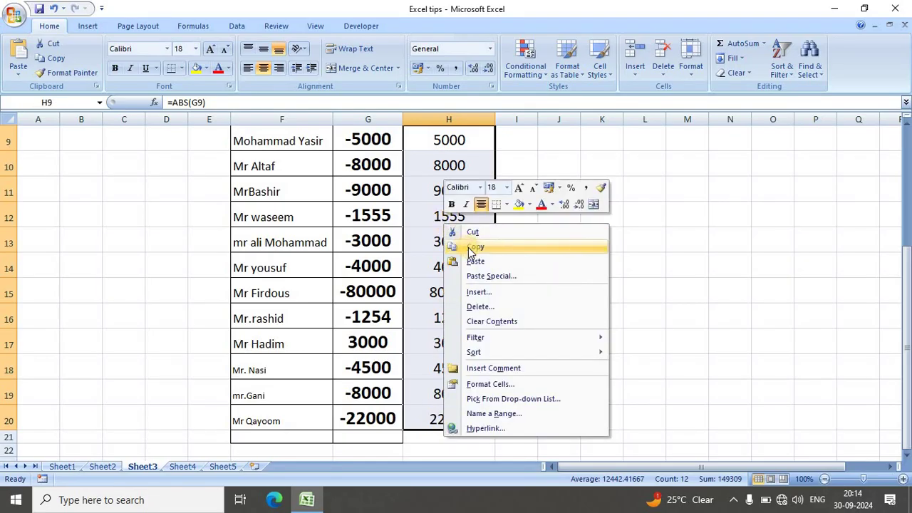
{"action": "left_click", "coordinate": [470, 247]}
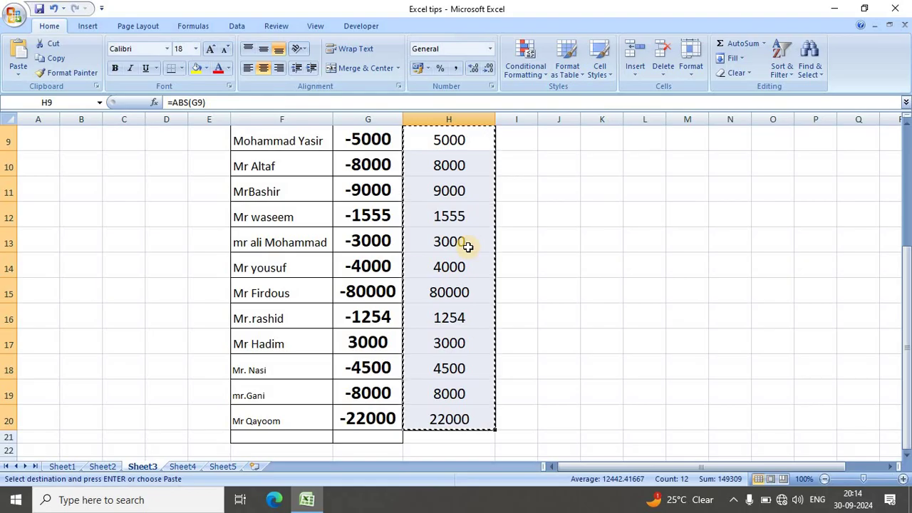
{"action": "scroll", "coordinate": [351, 165], "scroll_direction": "up", "scroll_amount": 2}
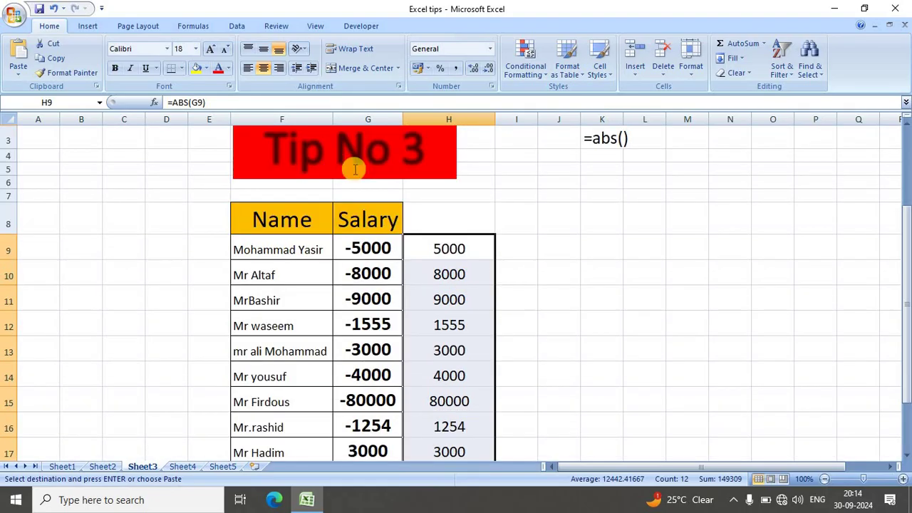
{"action": "left_click", "coordinate": [368, 254]}
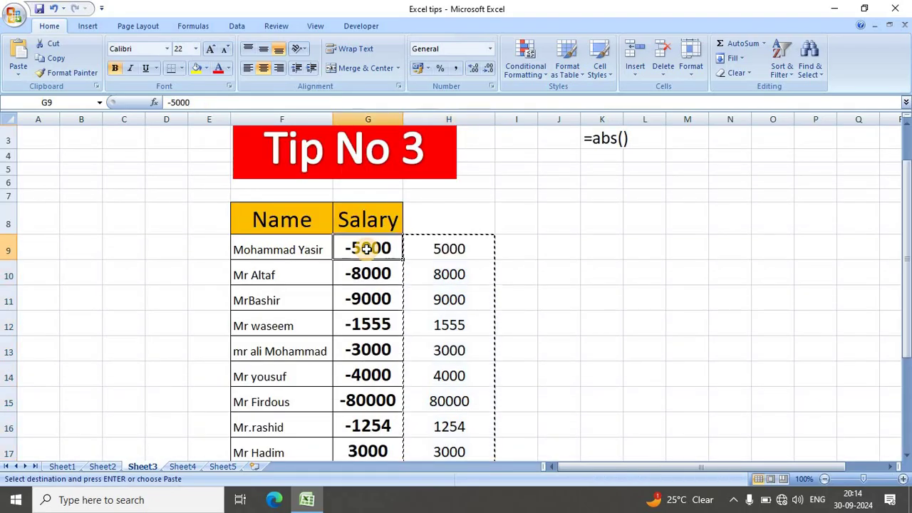
{"action": "right_click", "coordinate": [368, 254]}
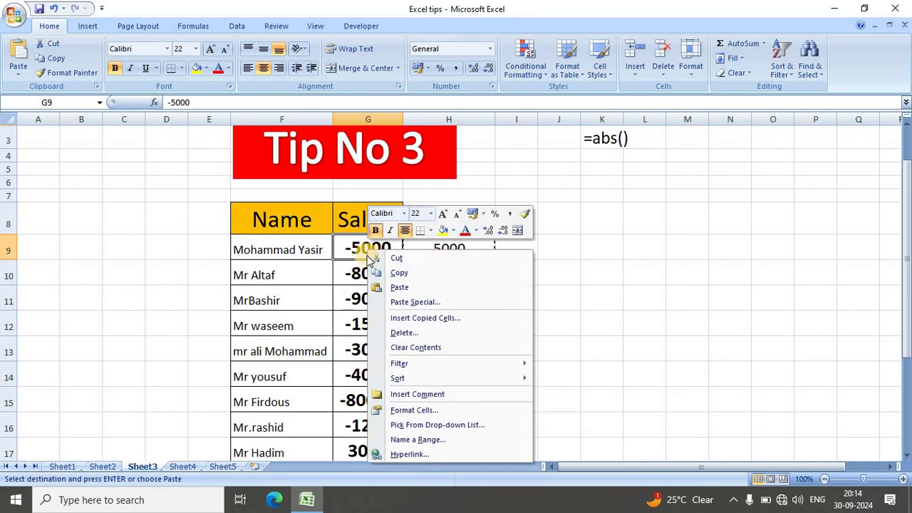
{"action": "left_click", "coordinate": [414, 302]}
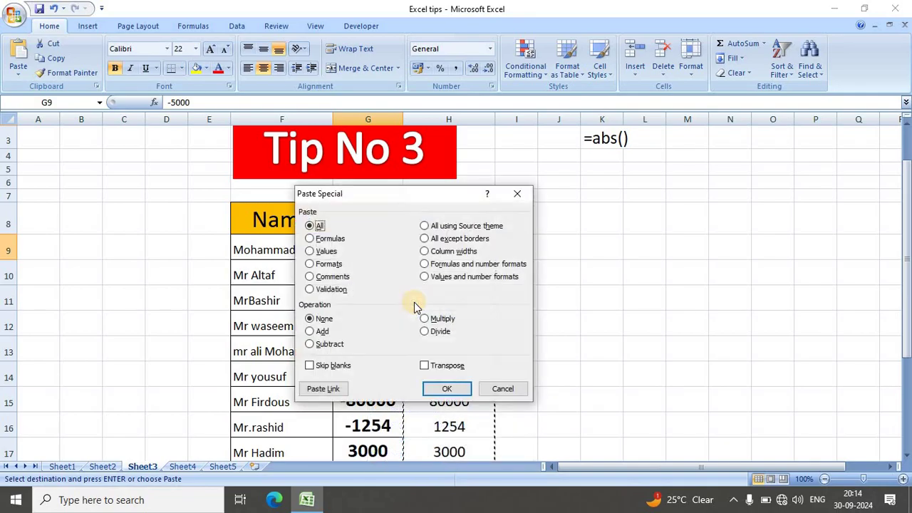
{"action": "left_click", "coordinate": [310, 250]}
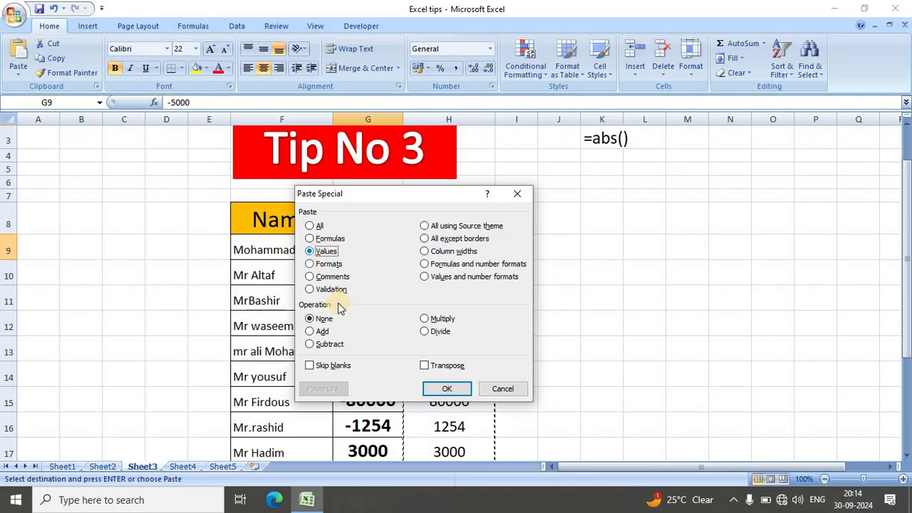
{"action": "left_click", "coordinate": [447, 389]}
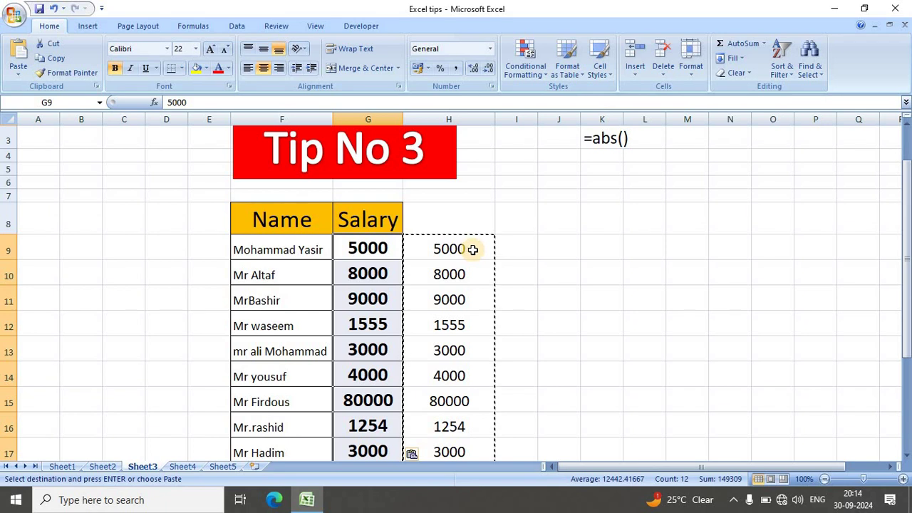
Step: Delete the helper ABS values from H9:H20
{"action": "left_click_drag", "start_coordinate": [458, 248], "coordinate": [474, 433]}
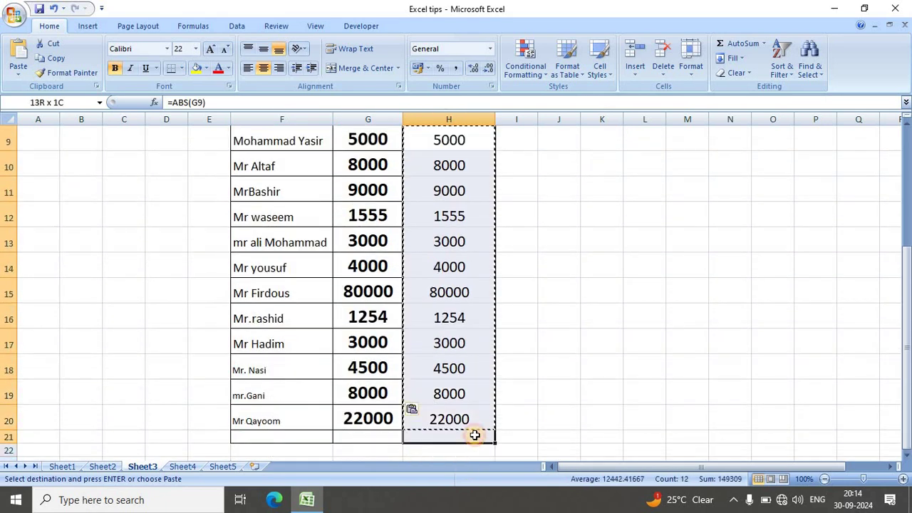
{"action": "left_click", "coordinate": [529, 370]}
{"action": "mouse_move", "coordinate": [451, 139]}
{"action": "left_mouse_down"}
{"action": "mouse_move", "coordinate": [470, 269]}
{"action": "mouse_move", "coordinate": [471, 419]}
{"action": "left_mouse_up"}
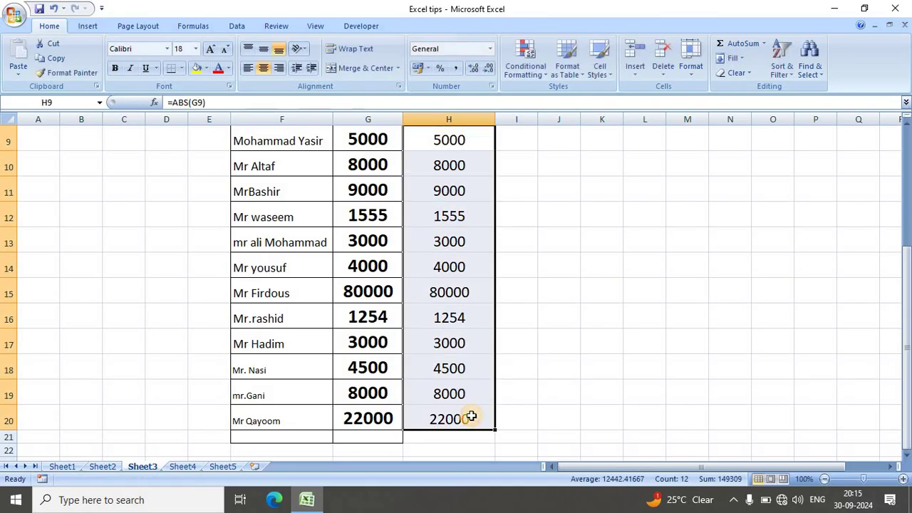
{"action": "key", "text": "Delete"}
{"action": "scroll", "coordinate": [471, 415], "scroll_direction": "up", "scroll_amount": 1}
{"action": "scroll", "coordinate": [473, 413], "scroll_direction": "up", "scroll_amount": 2}
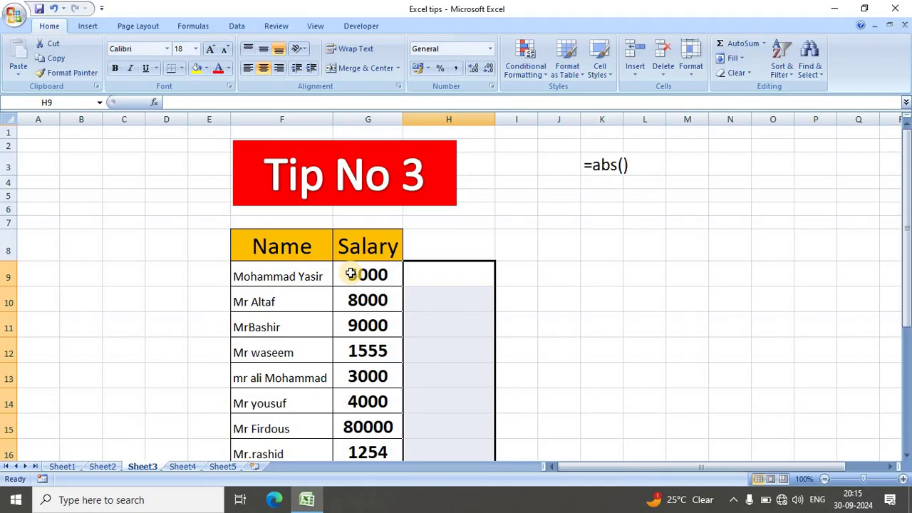
Step: On Sheet4, clear the first product name from cell B6
{"action": "left_click", "coordinate": [183, 468]}
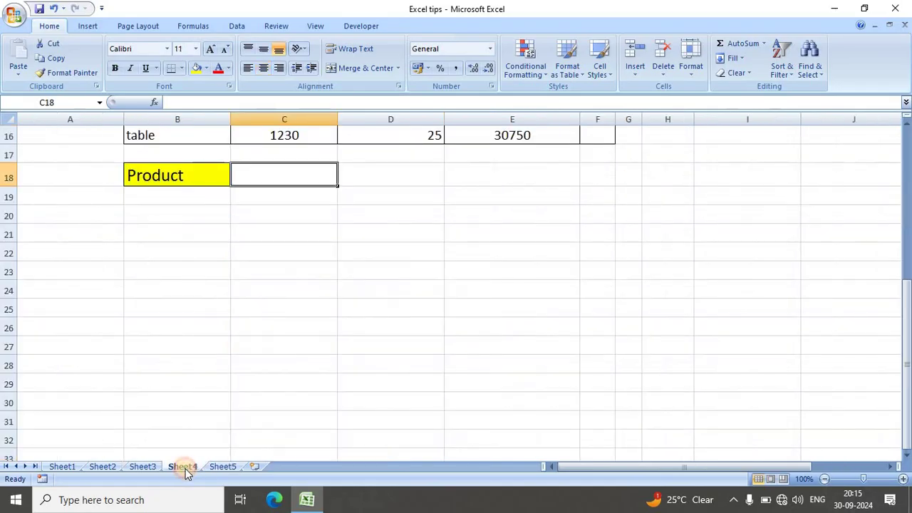
{"action": "scroll", "coordinate": [214, 373], "scroll_direction": "up", "scroll_amount": 3}
{"action": "scroll", "coordinate": [219, 368], "scroll_direction": "up", "scroll_amount": 2}
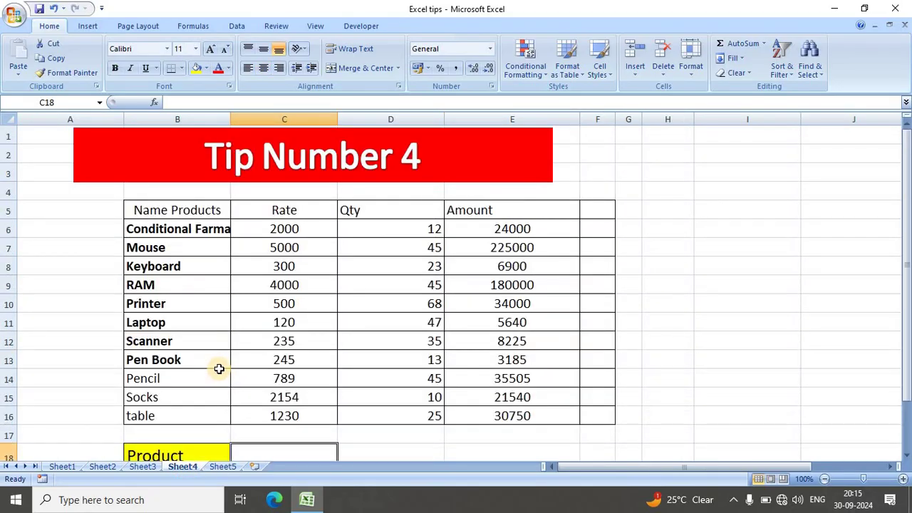
{"action": "left_click", "coordinate": [181, 229]}
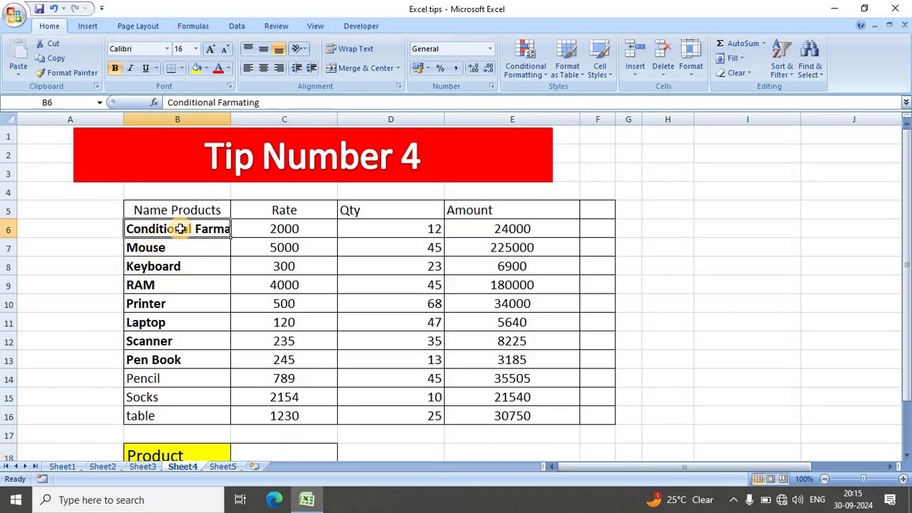
{"action": "key", "text": "Delete"}
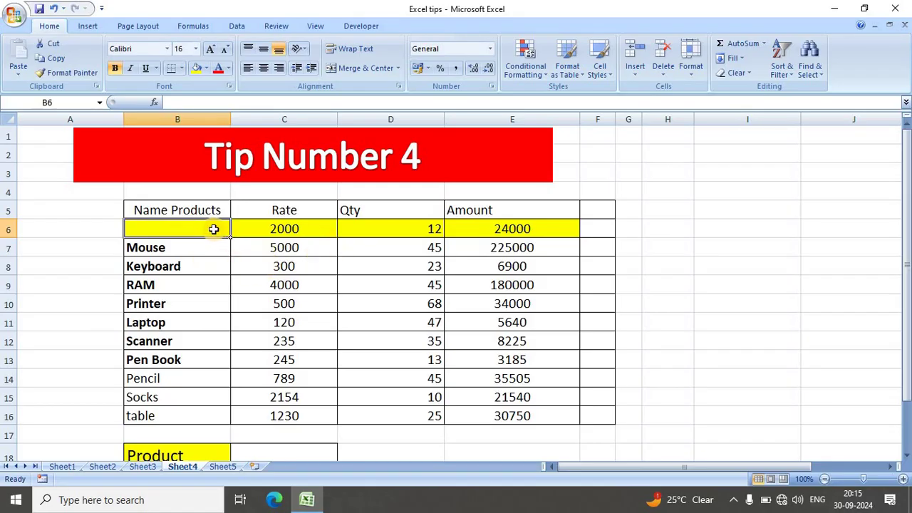
Step: Clear all conditional formatting rules from the entire sheet, removing row 6's yellow highlight
{"action": "left_click_drag", "start_coordinate": [214, 229], "coordinate": [560, 234]}
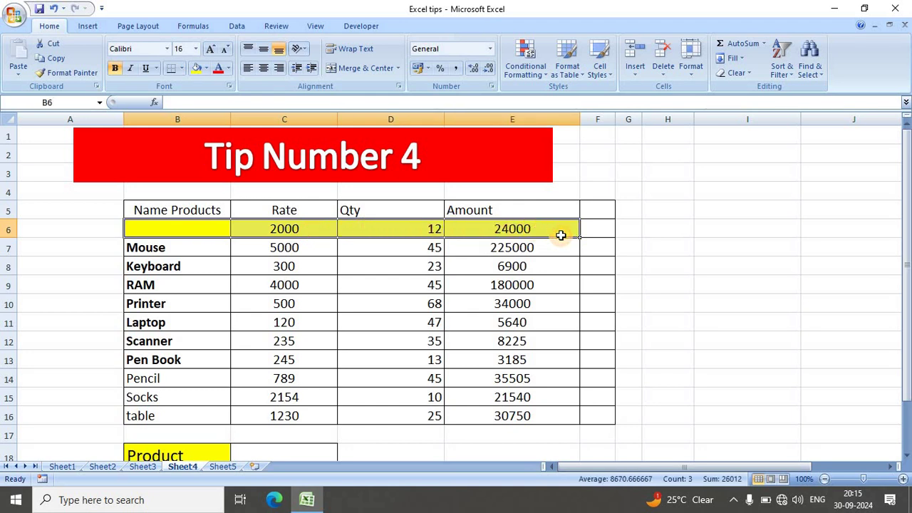
{"action": "left_click", "coordinate": [524, 76]}
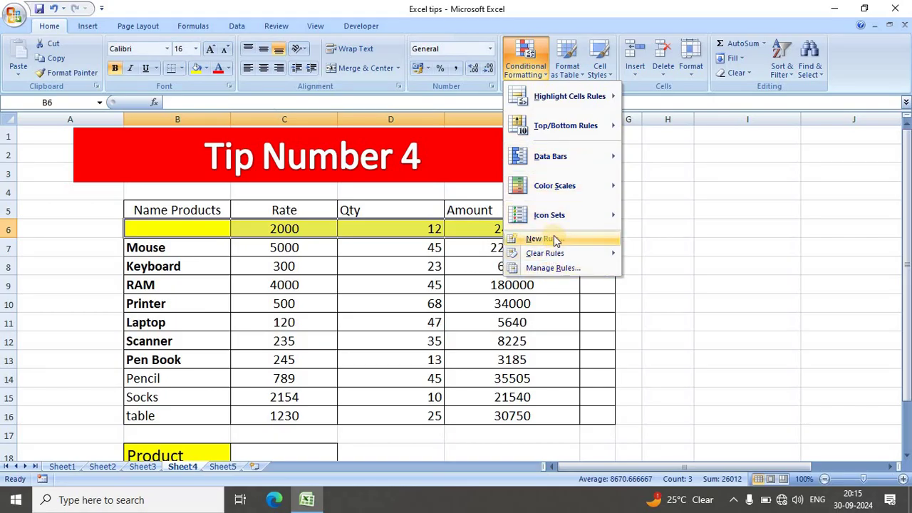
{"action": "mouse_move", "coordinate": [545, 253]}
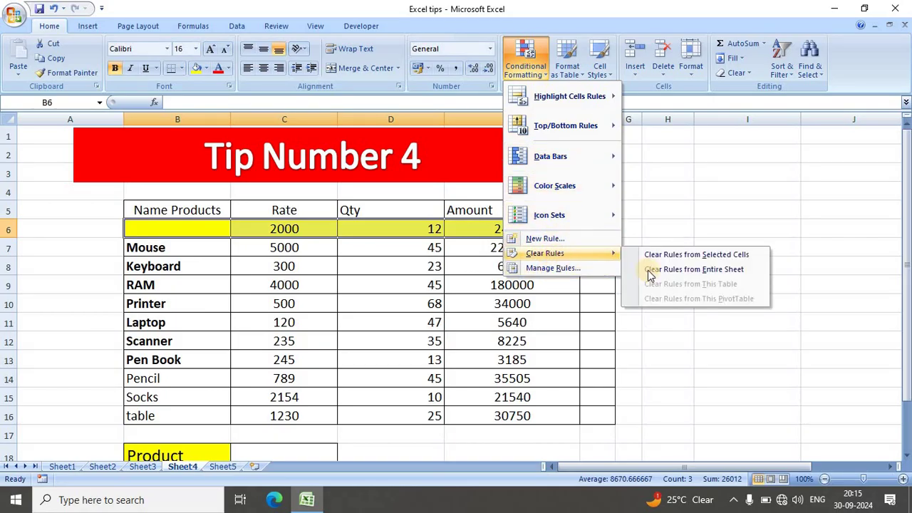
{"action": "left_click", "coordinate": [683, 269]}
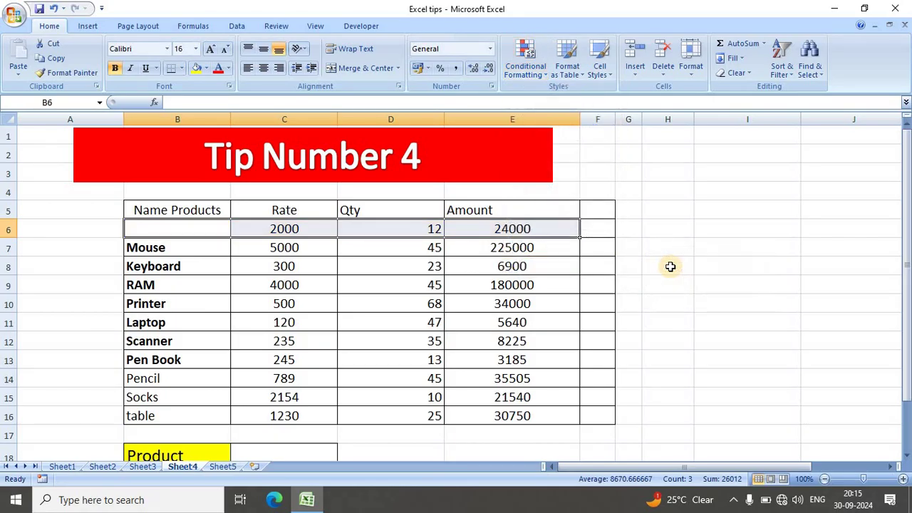
{"action": "left_click", "coordinate": [681, 246]}
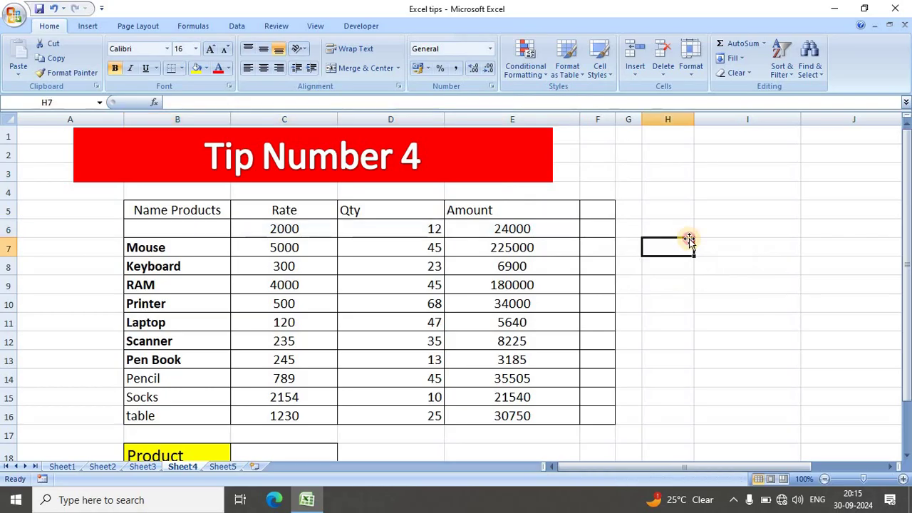
Step: Enter Book in B6 as the first product name, then select the product data B6:E15
{"action": "left_click", "coordinate": [180, 226]}
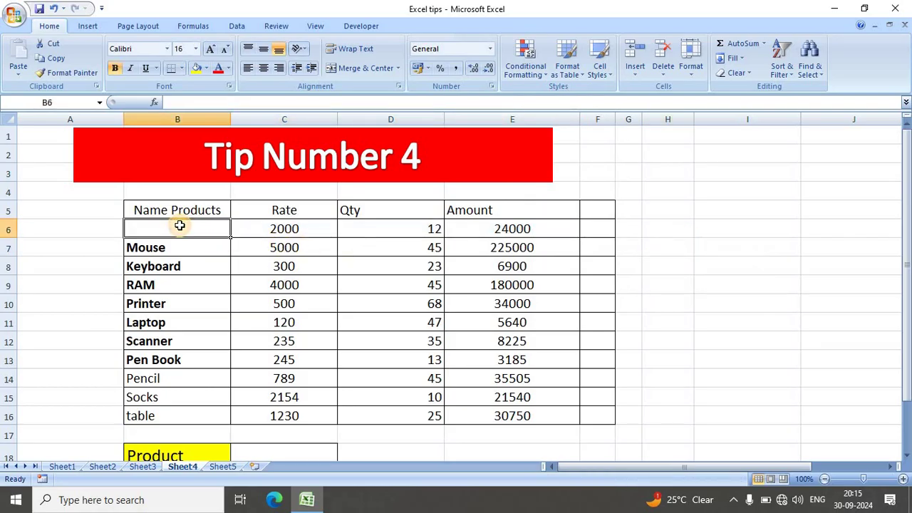
{"action": "type", "text": "Book"}
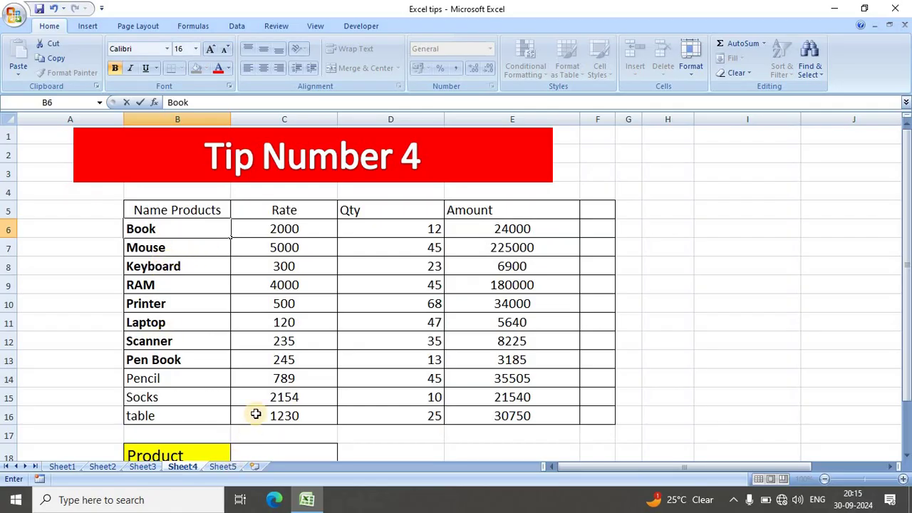
{"action": "scroll", "coordinate": [254, 413], "scroll_direction": "down", "scroll_amount": 2}
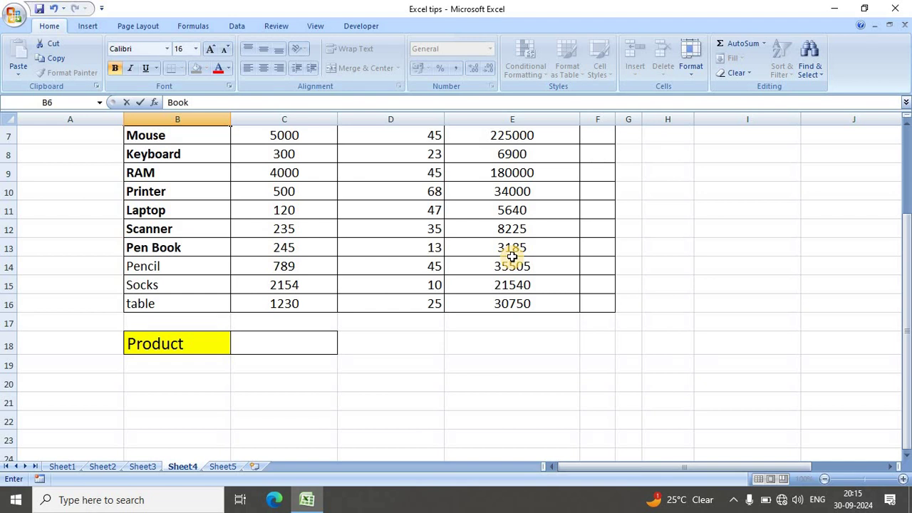
{"action": "scroll", "coordinate": [513, 257], "scroll_direction": "up", "scroll_amount": 2}
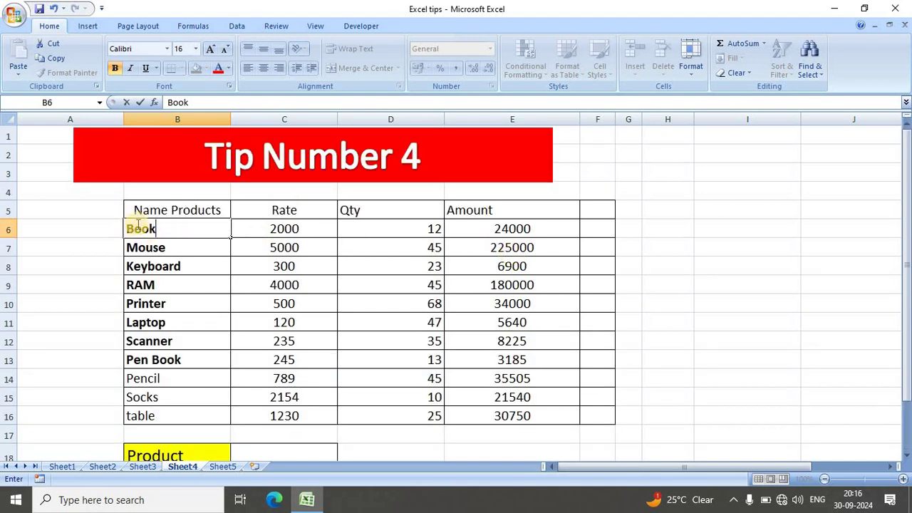
{"action": "left_click", "coordinate": [205, 265]}
{"action": "left_click", "coordinate": [130, 229]}
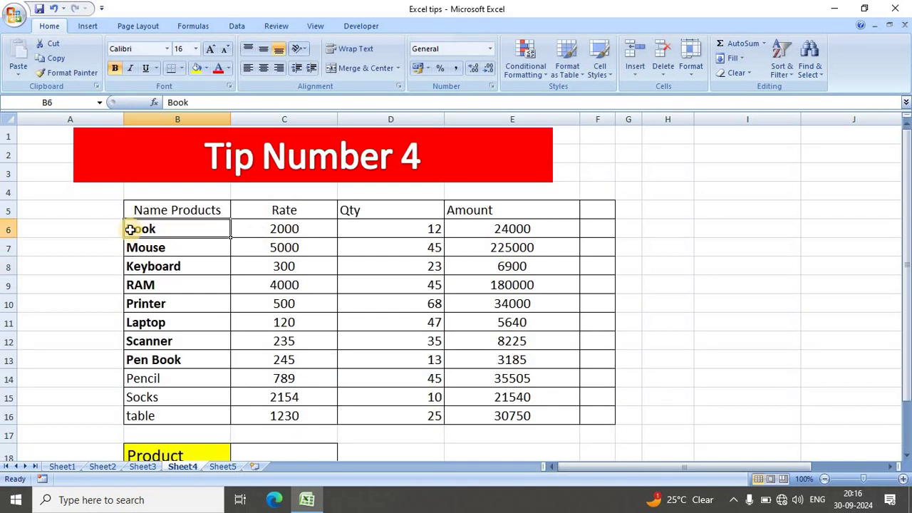
{"action": "left_click_drag", "start_coordinate": [130, 229], "coordinate": [594, 419]}
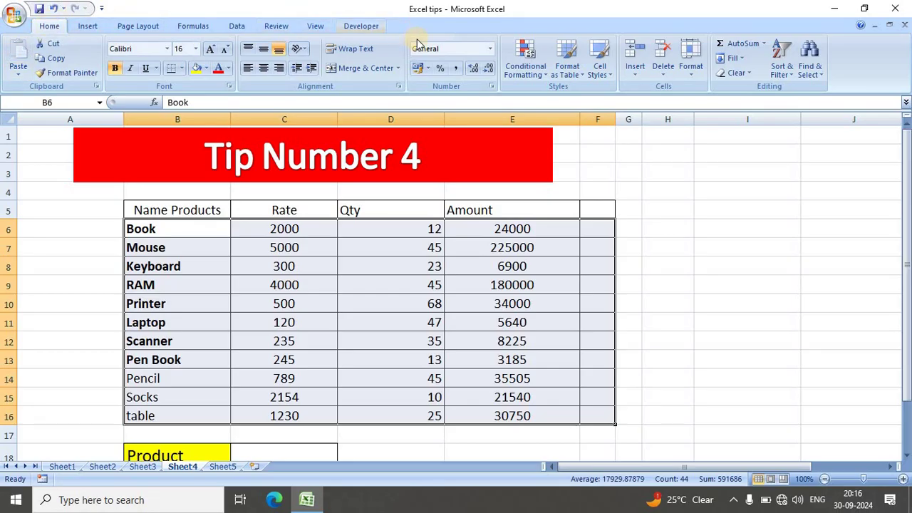
Step: Create a new formula-based conditional formatting rule =$C$18=$B6 for the product table
{"action": "left_click", "coordinate": [526, 68]}
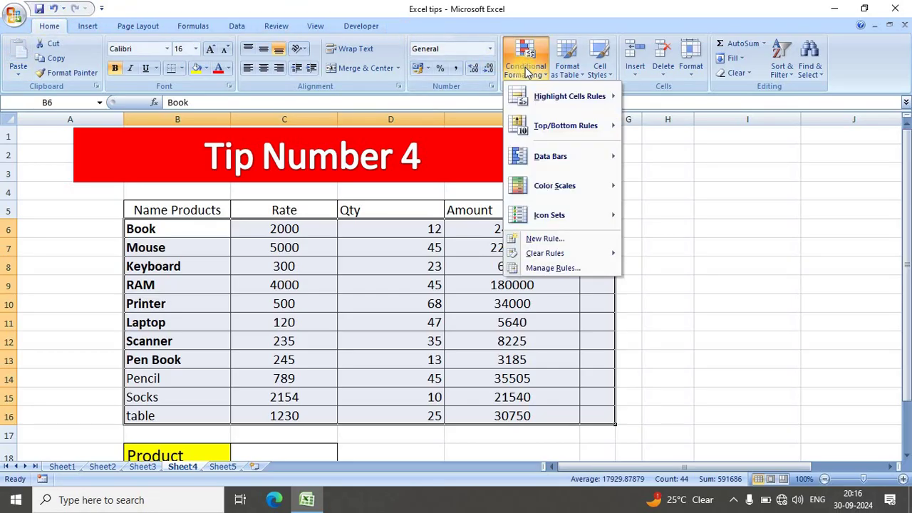
{"action": "left_click", "coordinate": [553, 241]}
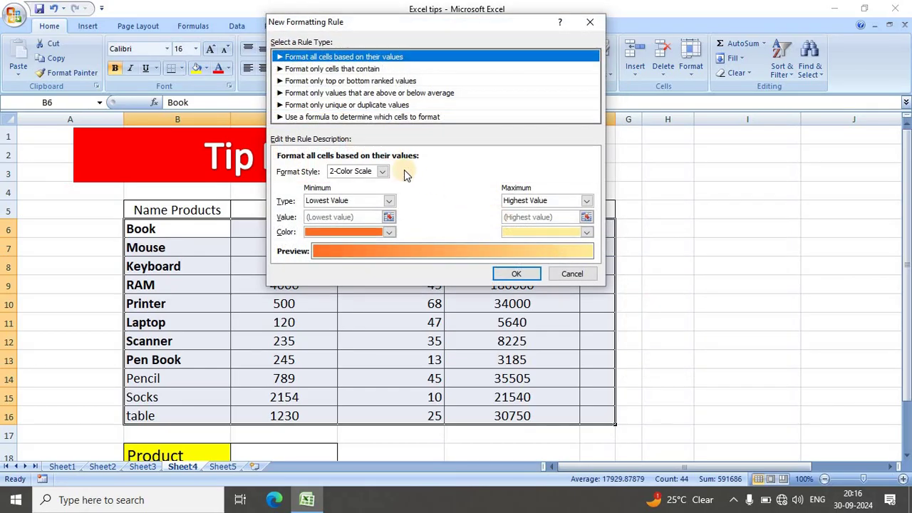
{"action": "left_click", "coordinate": [298, 118]}
{"action": "left_click", "coordinate": [297, 173]}
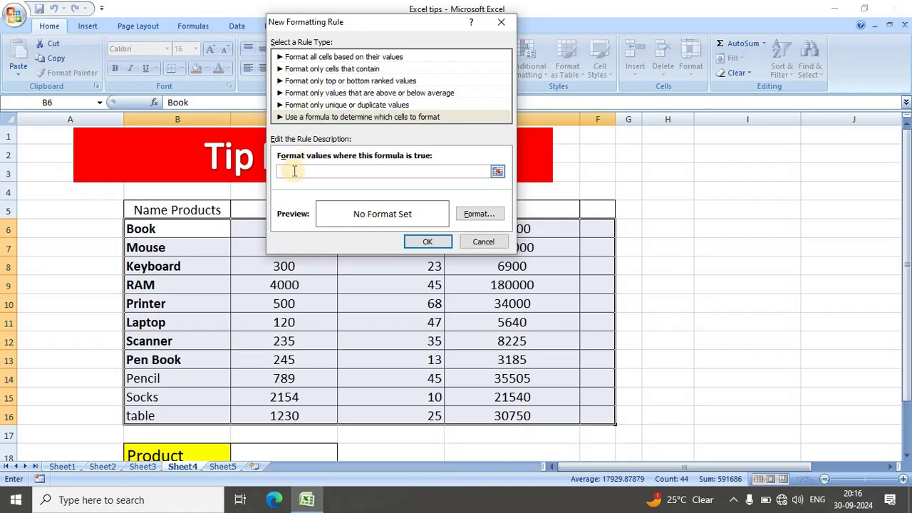
{"action": "type", "text": "="}
{"action": "scroll", "coordinate": [293, 171], "scroll_direction": "down", "scroll_amount": 1}
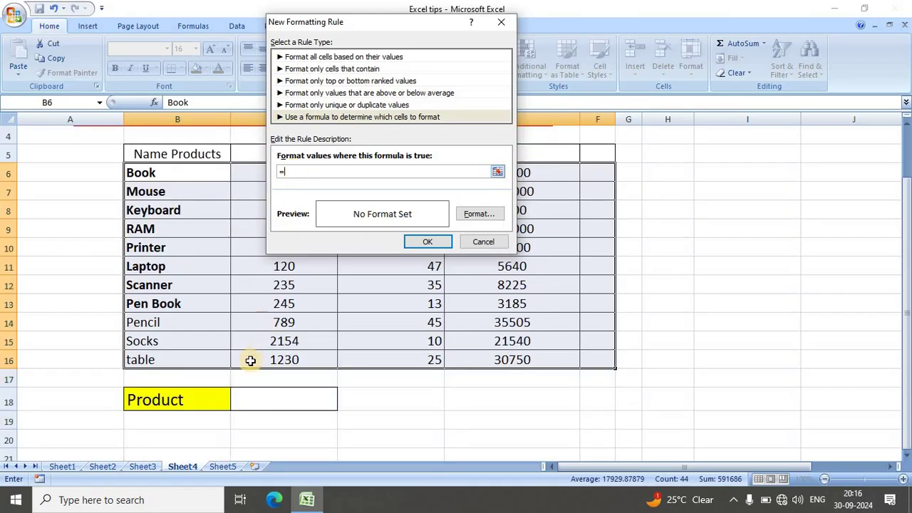
{"action": "left_click", "coordinate": [274, 400]}
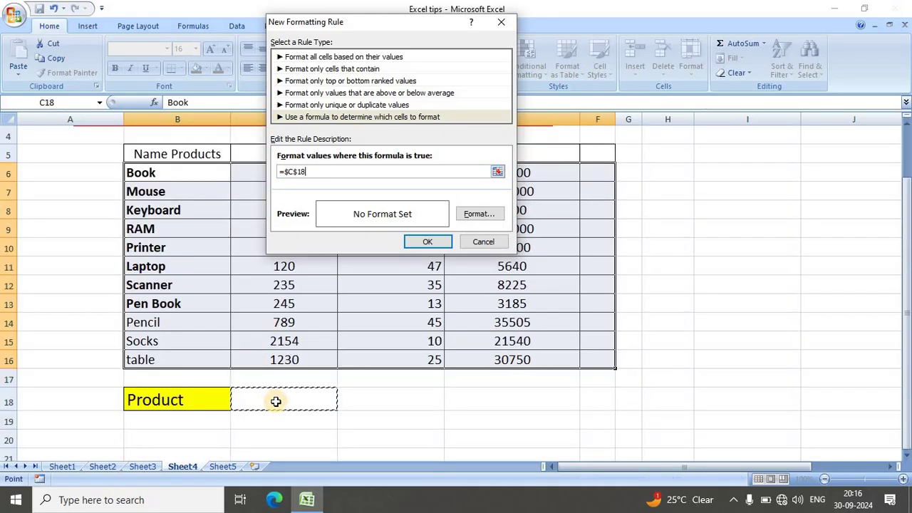
{"action": "type", "text": "="}
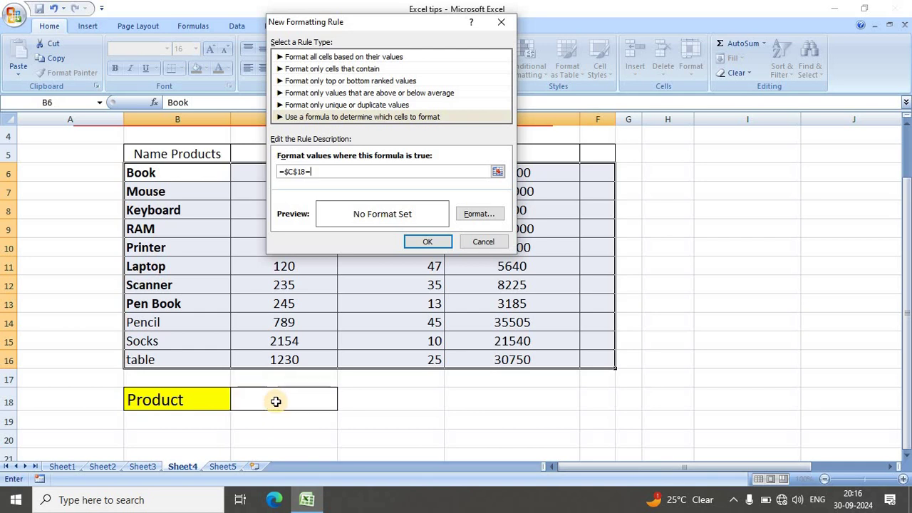
{"action": "left_click", "coordinate": [151, 172]}
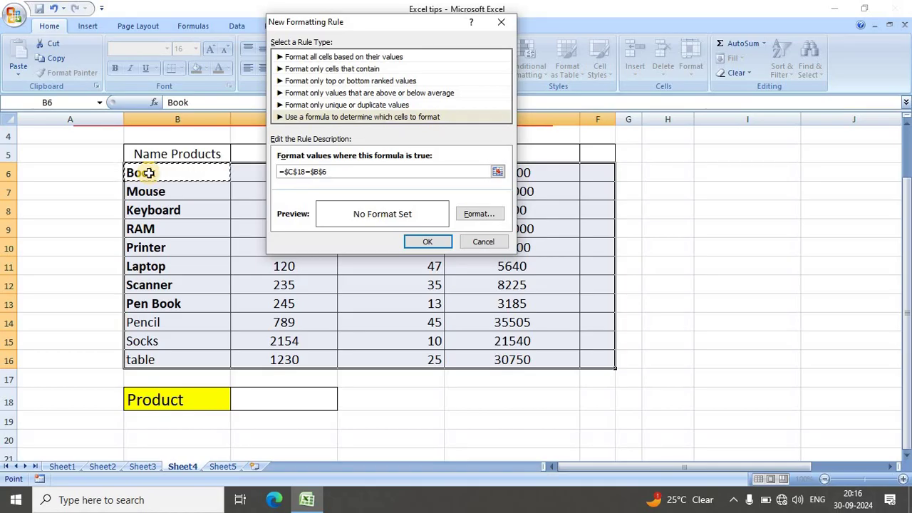
{"action": "key", "text": "F4"}
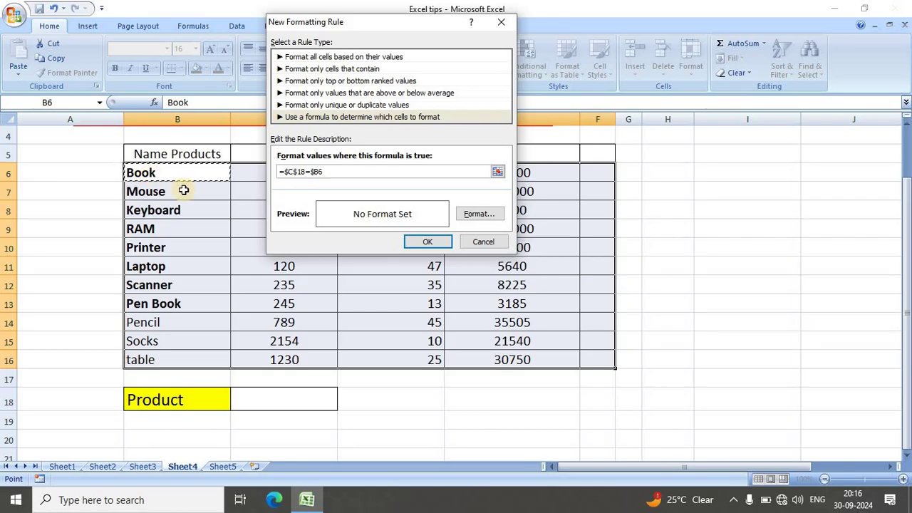
Step: Give matching rows a light blue fill, apply the rule, and go to C18
{"action": "left_click", "coordinate": [479, 218]}
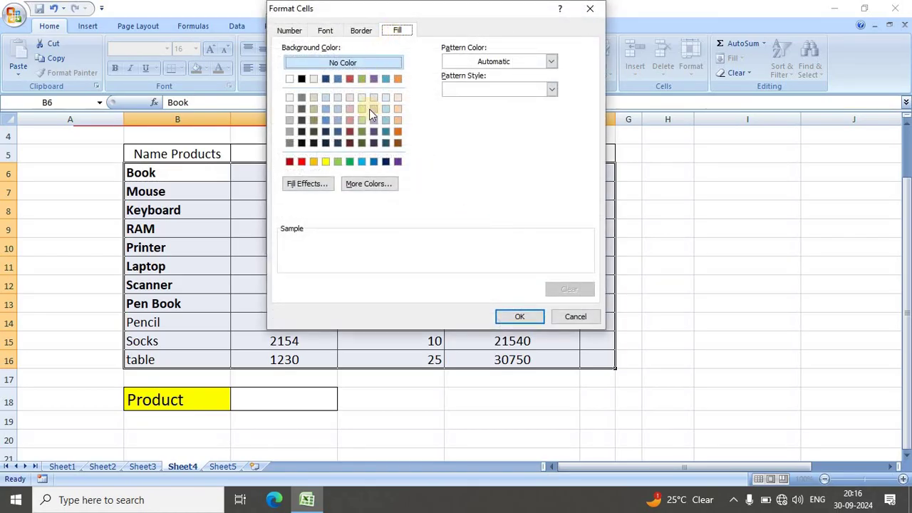
{"action": "left_click", "coordinate": [360, 161]}
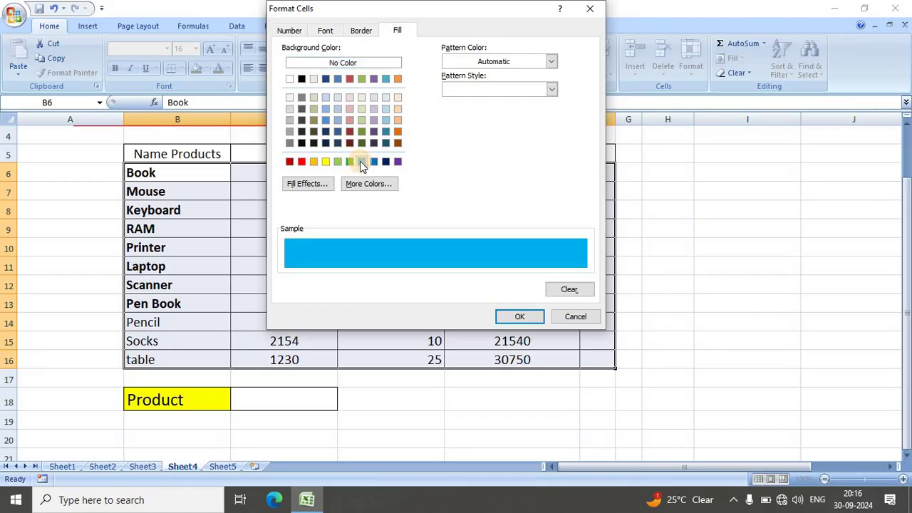
{"action": "left_click", "coordinate": [513, 318]}
{"action": "left_click", "coordinate": [428, 242]}
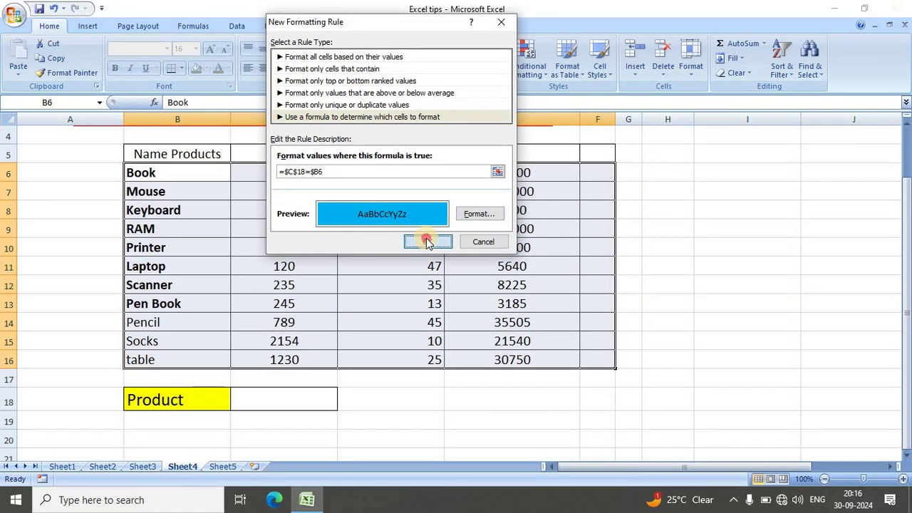
{"action": "left_click", "coordinate": [279, 399]}
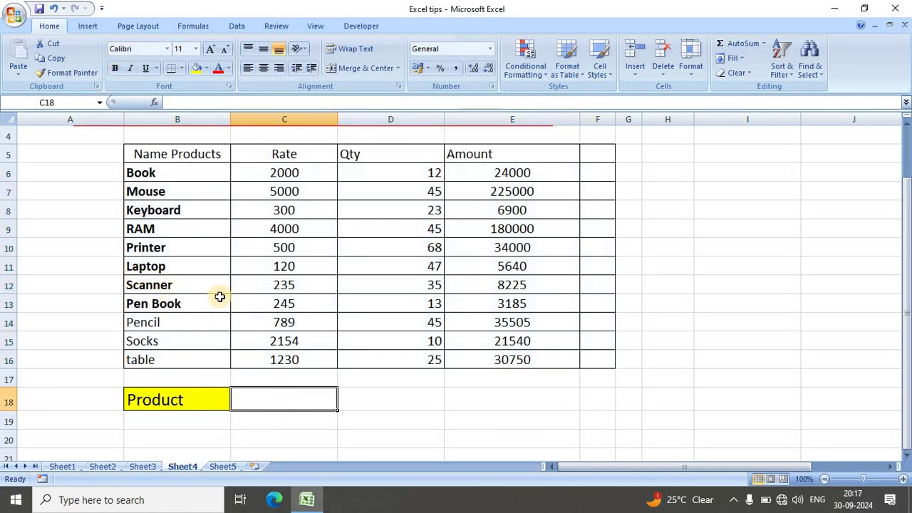
Step: Enter laptop in C18, then replace it with Mouse to watch the blue highlight move
{"action": "type", "text": "l"}
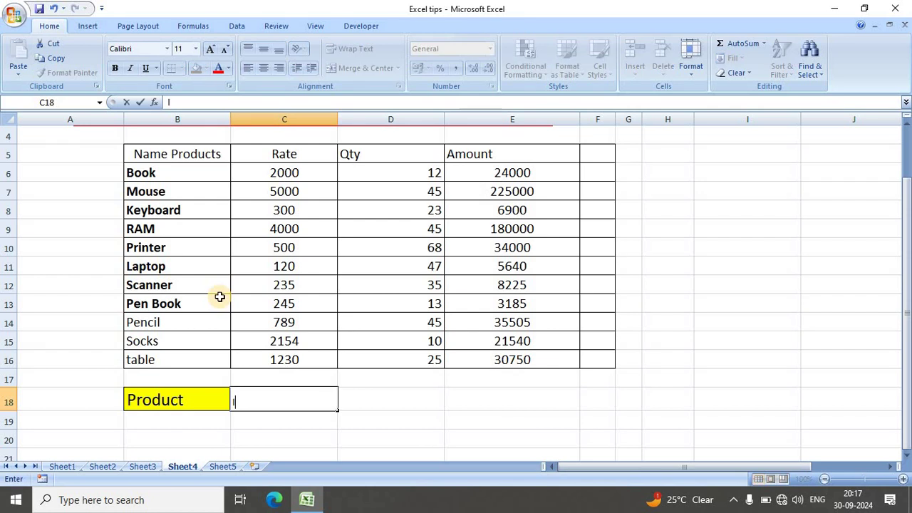
{"action": "type", "text": "apt"}
{"action": "type", "text": "op"}
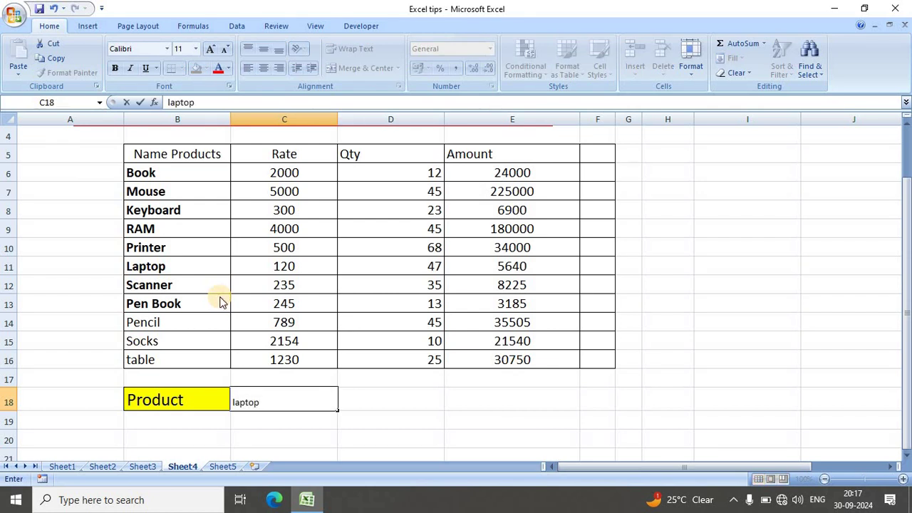
{"action": "key", "text": "Return"}
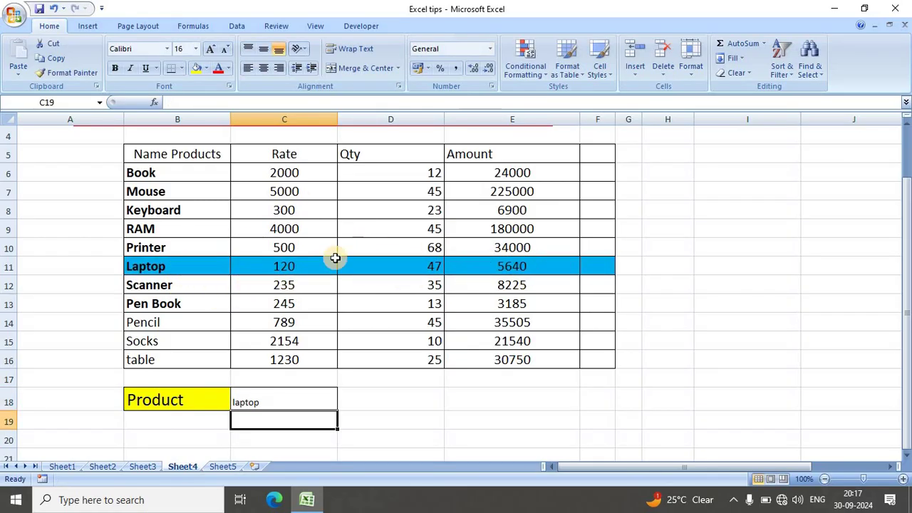
{"action": "left_click", "coordinate": [263, 402]}
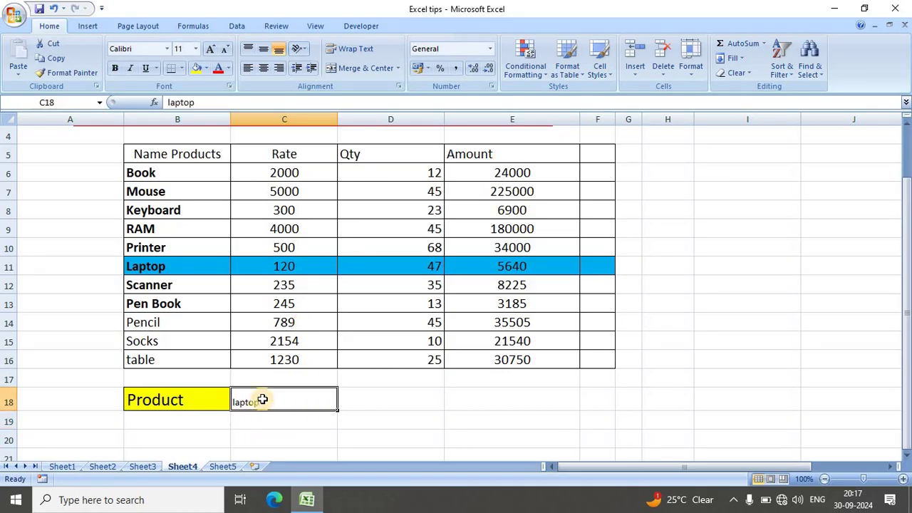
{"action": "key", "text": "BackSpace"}
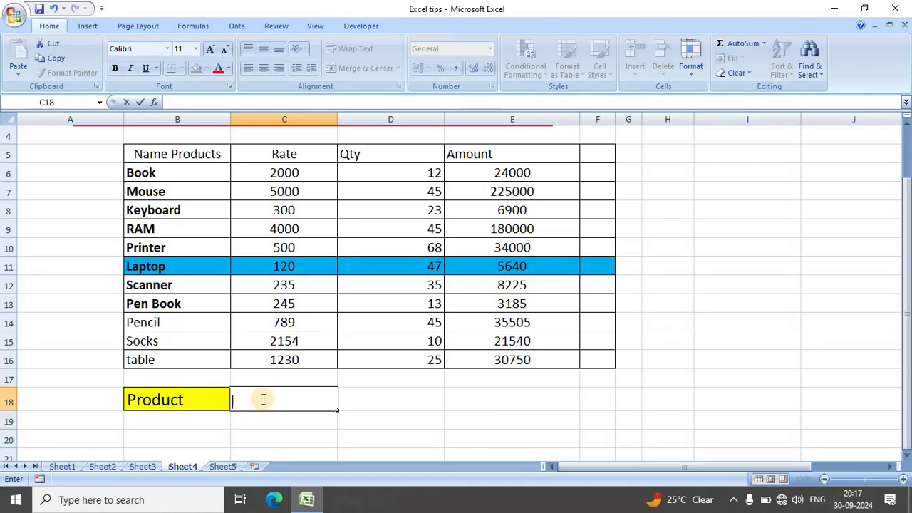
{"action": "type", "text": "Mo"}
{"action": "type", "text": "use"}
{"action": "key", "text": "Return"}
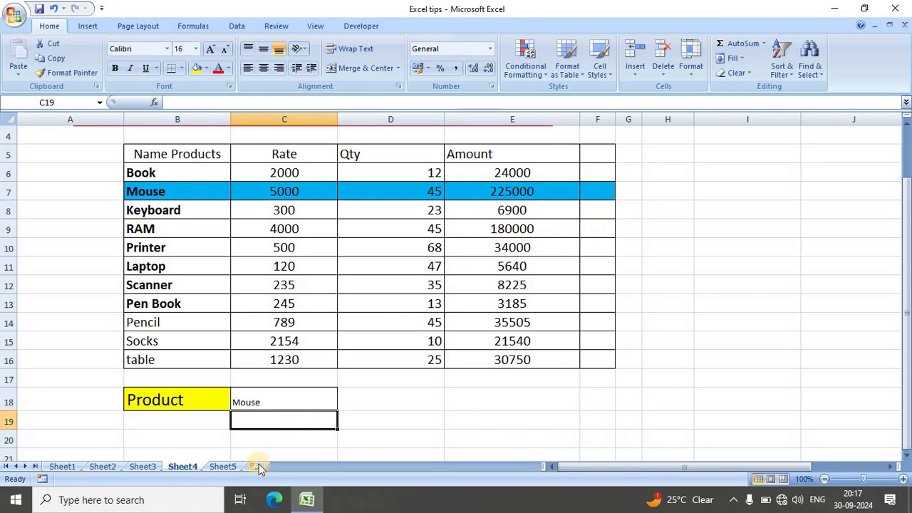
Step: On Sheet5, select the Tip No 5 grid E8:L22 and bring up the conditional formatting options
{"action": "left_click", "coordinate": [223, 466]}
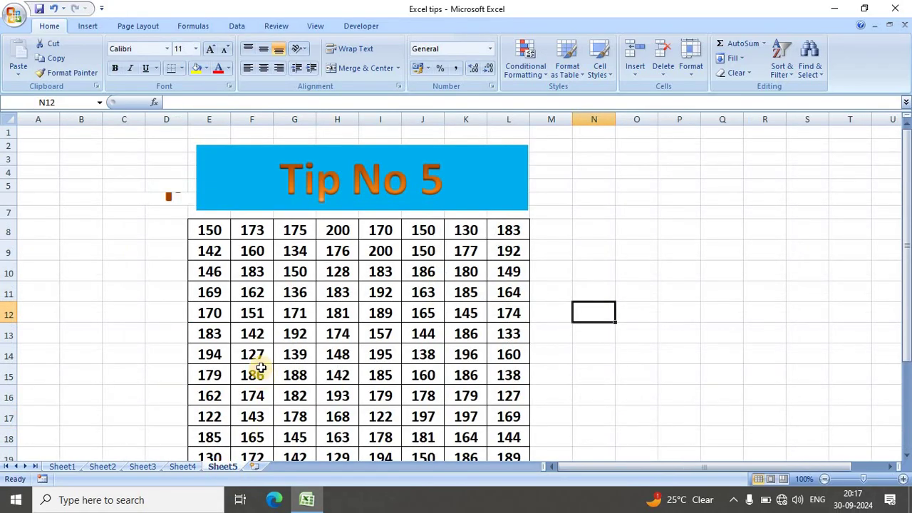
{"action": "scroll", "coordinate": [328, 192], "scroll_direction": "down", "scroll_amount": 1}
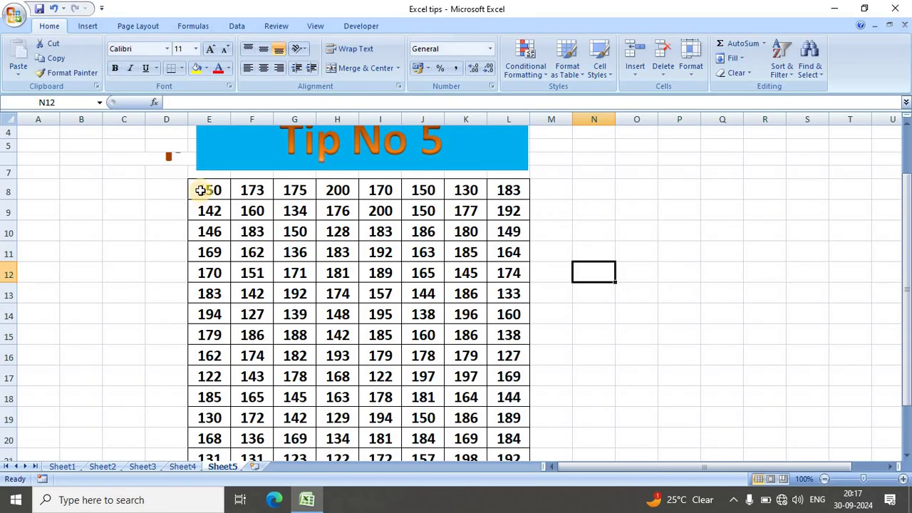
{"action": "mouse_move", "coordinate": [201, 190]}
{"action": "left_mouse_down"}
{"action": "mouse_move", "coordinate": [305, 230]}
{"action": "mouse_move", "coordinate": [464, 312]}
{"action": "mouse_move", "coordinate": [513, 421]}
{"action": "mouse_move", "coordinate": [513, 486]}
{"action": "mouse_move", "coordinate": [500, 421]}
{"action": "left_mouse_up"}
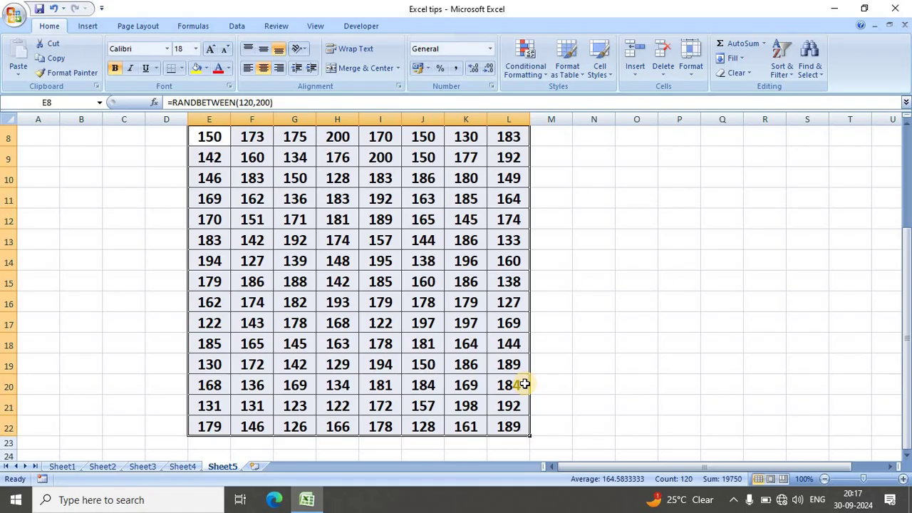
{"action": "scroll", "coordinate": [383, 307], "scroll_direction": "up", "scroll_amount": 1}
{"action": "scroll", "coordinate": [383, 308], "scroll_direction": "up", "scroll_amount": 1}
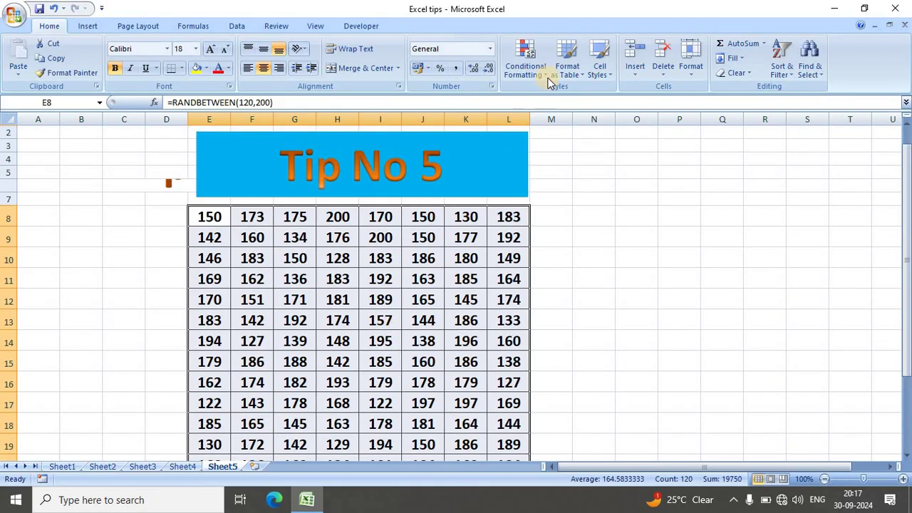
{"action": "left_click", "coordinate": [538, 70]}
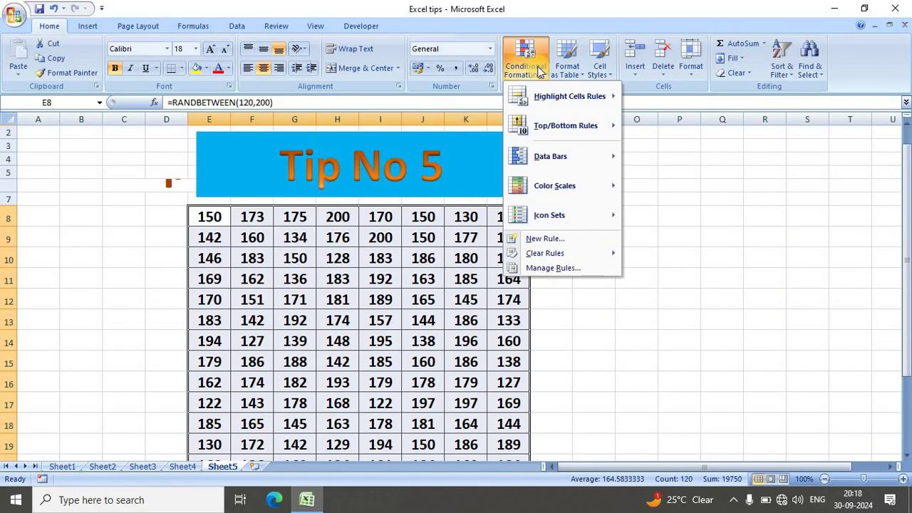
{"action": "mouse_move", "coordinate": [566, 96]}
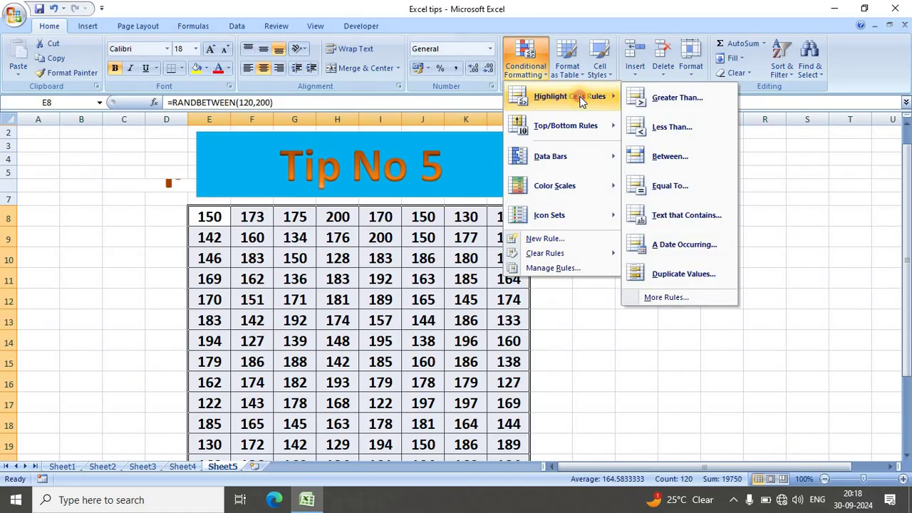
Step: Add a Greater Than 150 highlight rule showing those grid values in dark red text
{"action": "left_click", "coordinate": [676, 98]}
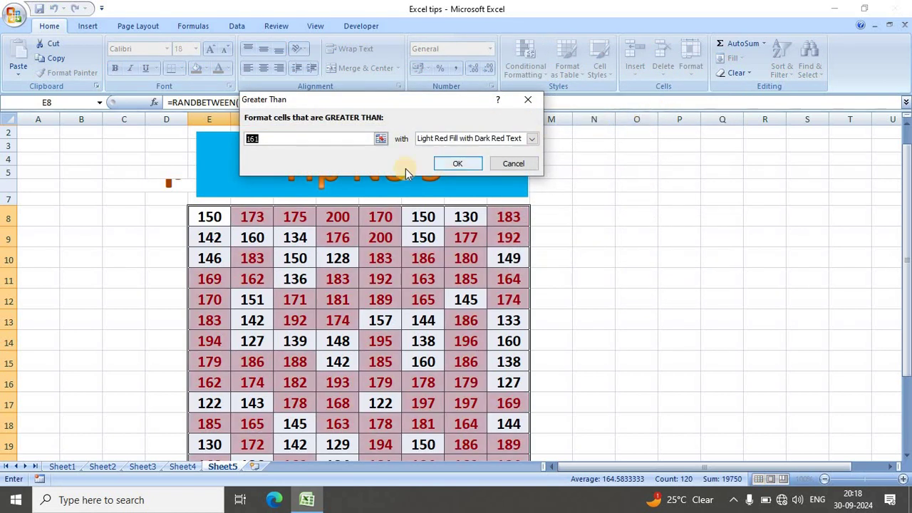
{"action": "left_click", "coordinate": [294, 138]}
{"action": "key", "text": "BackSpace"}
{"action": "key", "text": "BackSpace"}
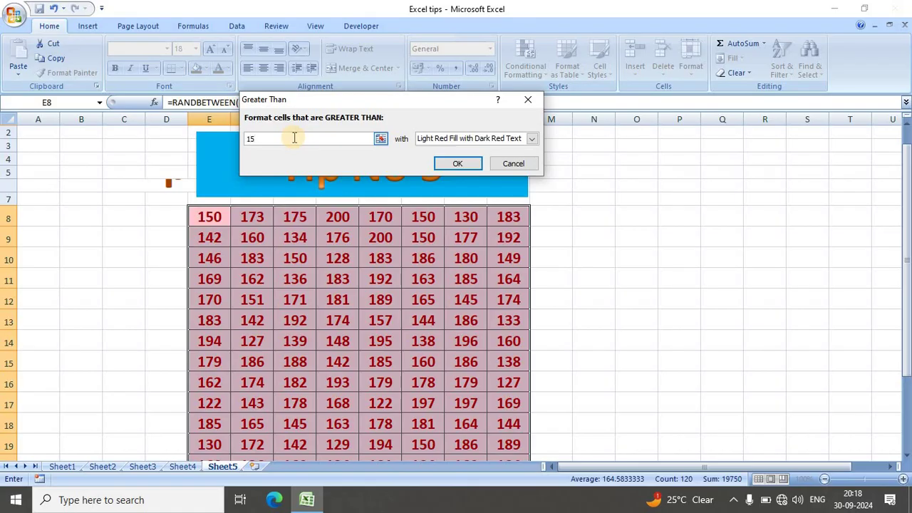
{"action": "type", "text": "0"}
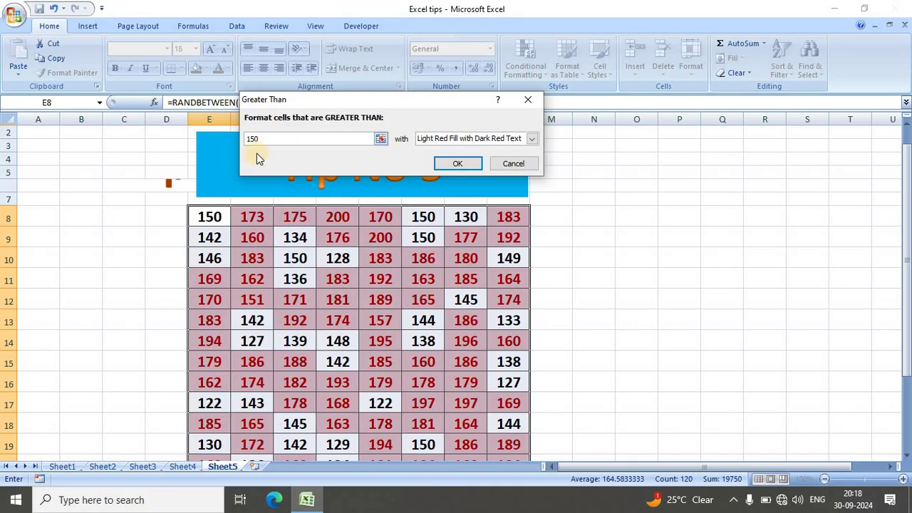
{"action": "left_click", "coordinate": [531, 140]}
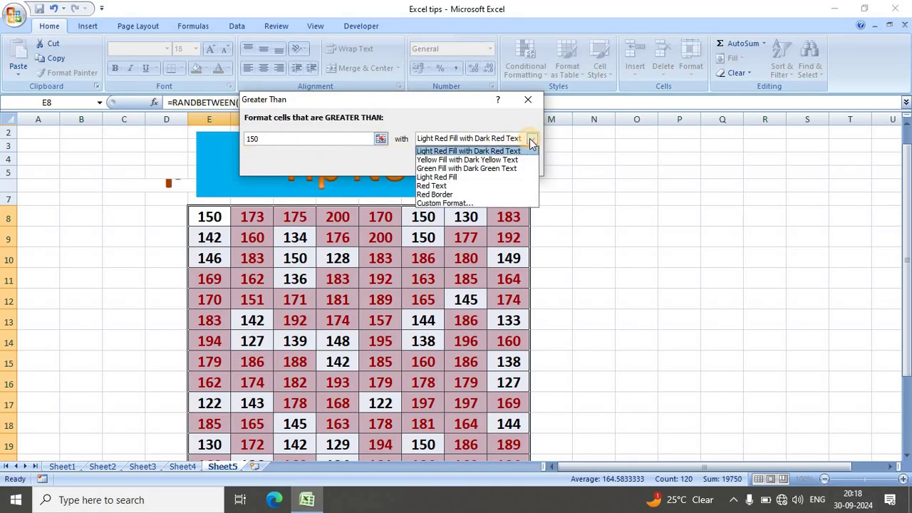
{"action": "left_click", "coordinate": [438, 185]}
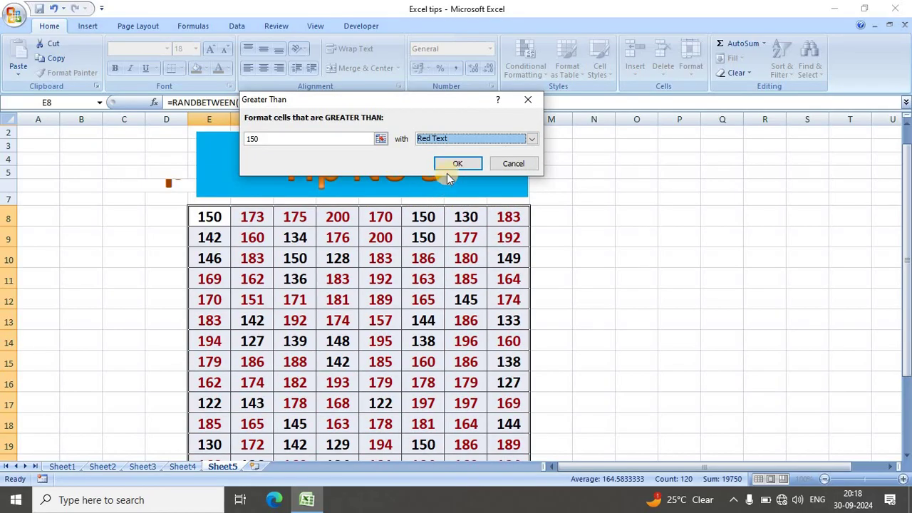
{"action": "left_click", "coordinate": [456, 162]}
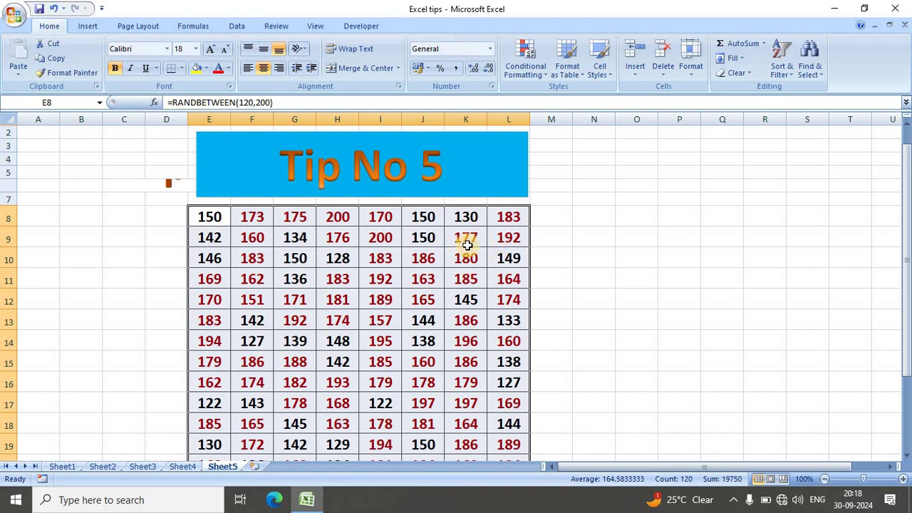
Step: Reselect the Tip No 5 number grid for further formatting
{"action": "scroll", "coordinate": [466, 245], "scroll_direction": "down", "scroll_amount": 2}
{"action": "scroll", "coordinate": [464, 240], "scroll_direction": "down", "scroll_amount": 1}
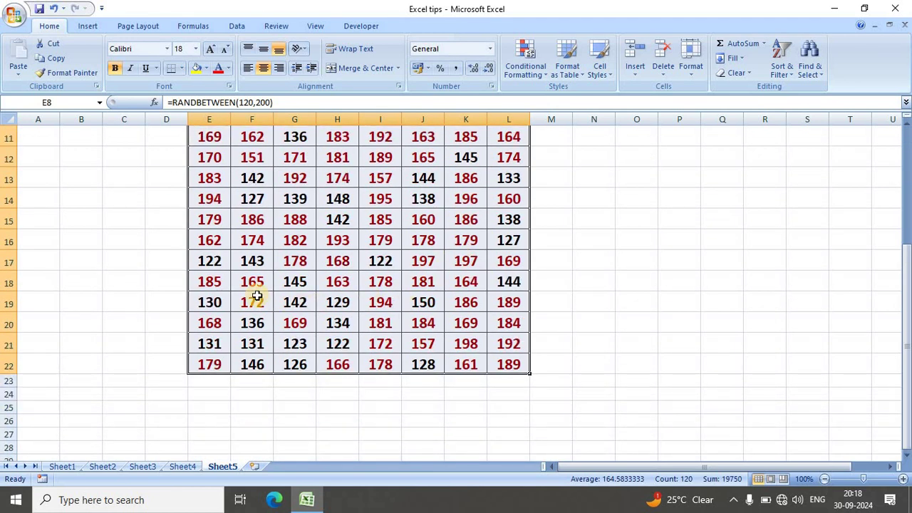
{"action": "scroll", "coordinate": [303, 273], "scroll_direction": "up", "scroll_amount": 1}
{"action": "scroll", "coordinate": [305, 273], "scroll_direction": "up", "scroll_amount": 2}
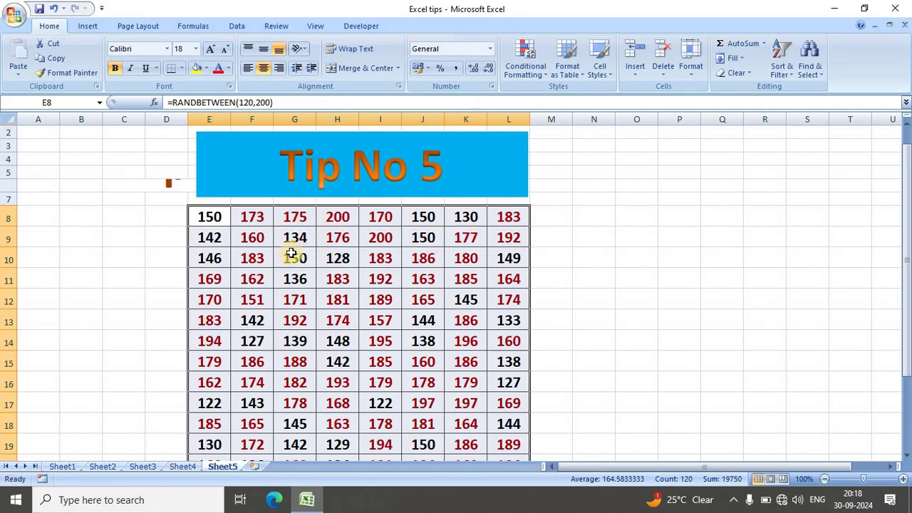
{"action": "mouse_move", "coordinate": [206, 217]}
{"action": "left_mouse_down"}
{"action": "mouse_move", "coordinate": [504, 437]}
{"action": "mouse_move", "coordinate": [508, 480]}
{"action": "left_mouse_up"}
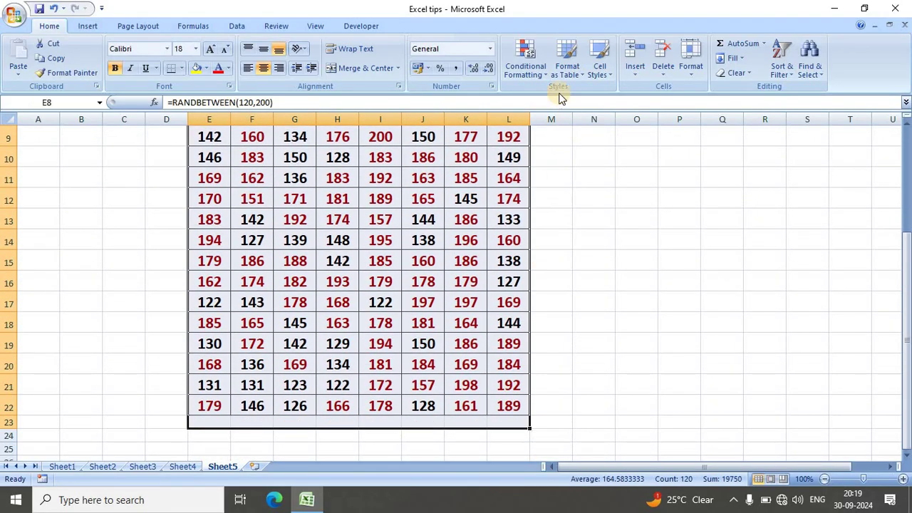
Step: Highlight grid values less than 120 with Yellow Fill with Dark Yellow Text
{"action": "left_click", "coordinate": [525, 69]}
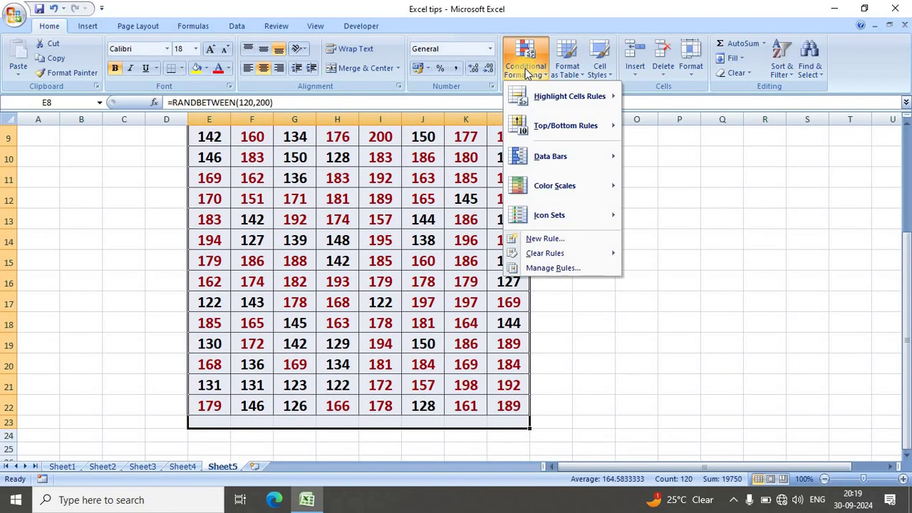
{"action": "mouse_move", "coordinate": [569, 97]}
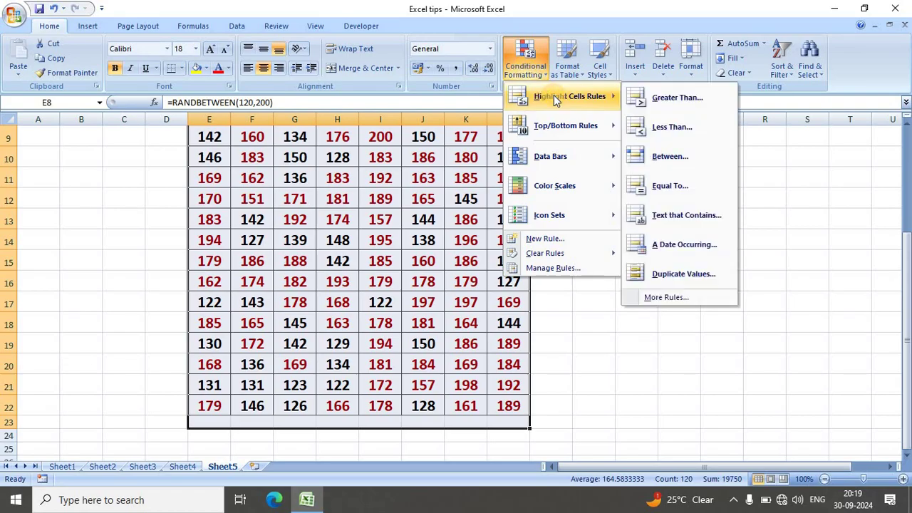
{"action": "left_click", "coordinate": [680, 128]}
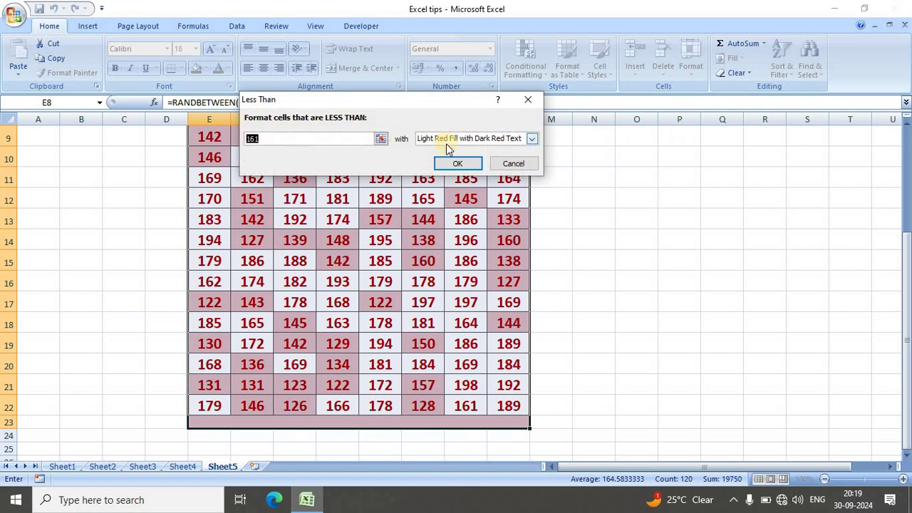
{"action": "left_click", "coordinate": [301, 138]}
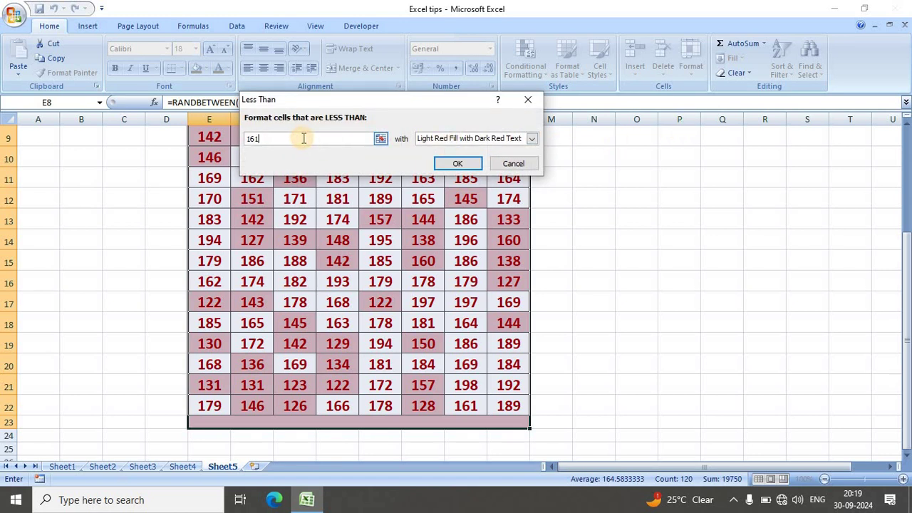
{"action": "key", "text": "BackSpace"}
{"action": "key", "text": "BackSpace"}
{"action": "type", "text": "120"}
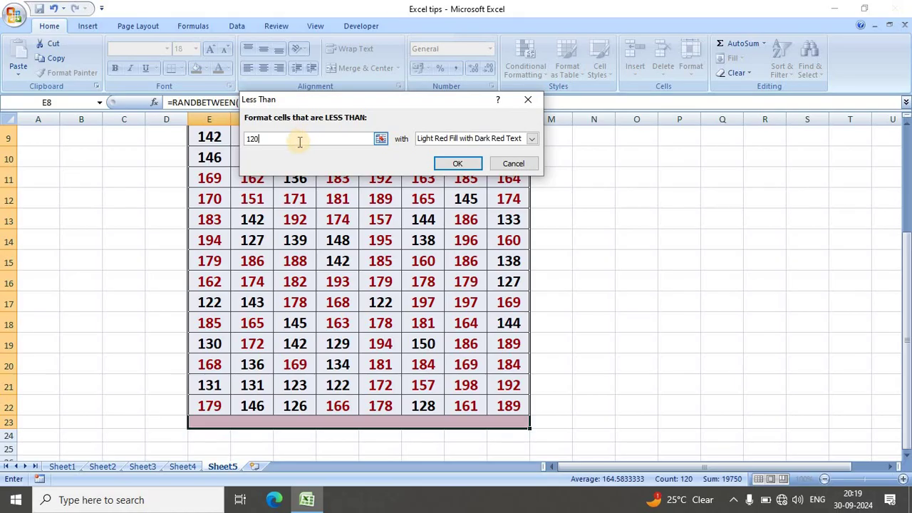
{"action": "left_click", "coordinate": [533, 140]}
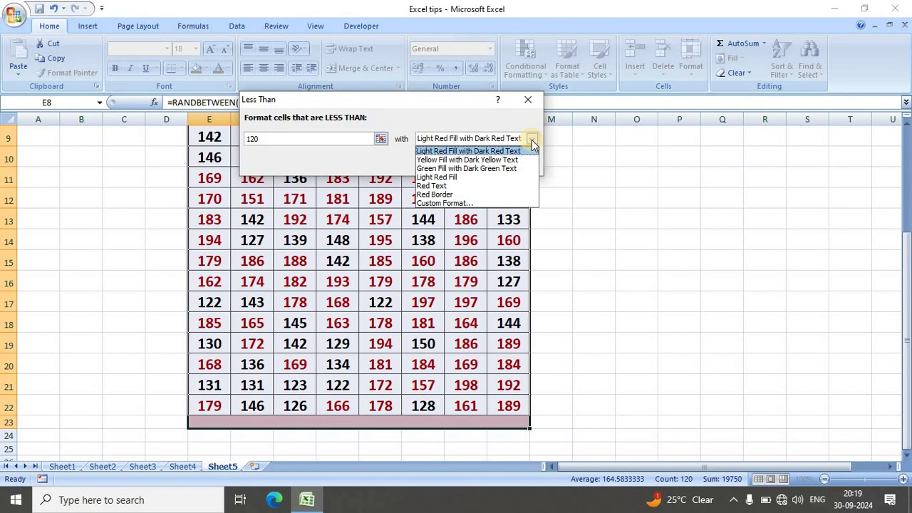
{"action": "left_click", "coordinate": [451, 161]}
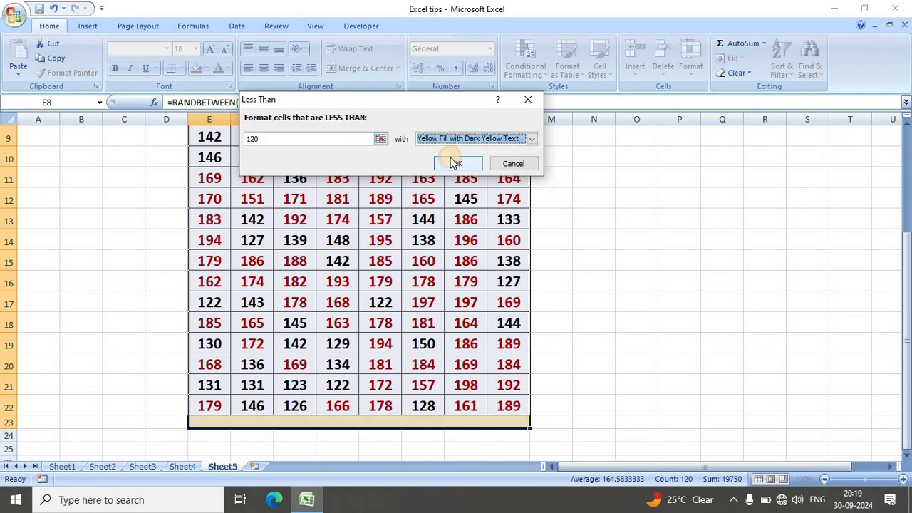
{"action": "left_click", "coordinate": [459, 164]}
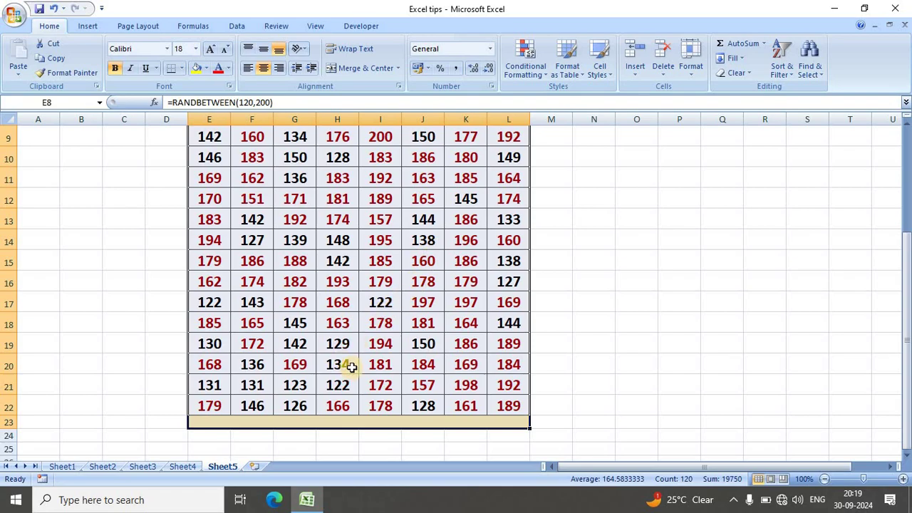
{"action": "scroll", "coordinate": [351, 367], "scroll_direction": "up", "scroll_amount": 3}
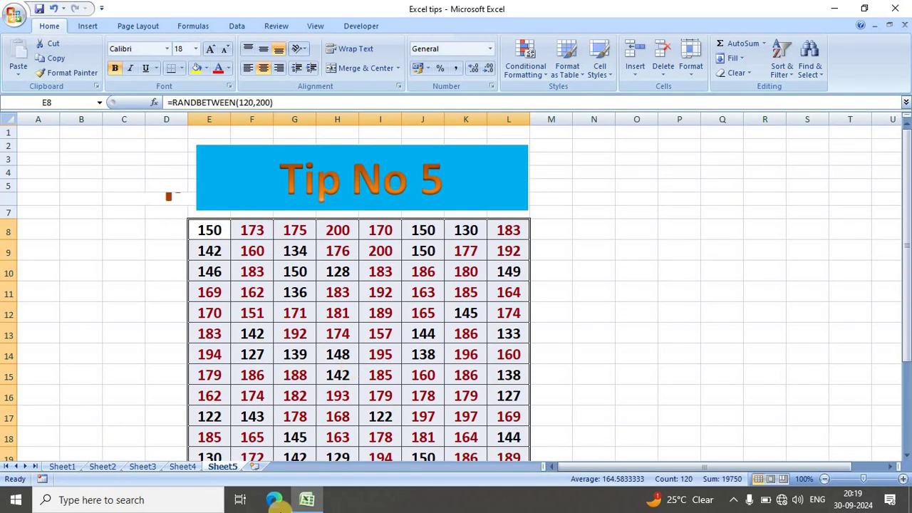
Step: Move through Sheet4 to Sheet1 and inspect B2's =LEN(A2) formula returning 14
{"action": "left_click", "coordinate": [181, 466]}
{"action": "scroll", "coordinate": [246, 351], "scroll_direction": "up", "scroll_amount": 1}
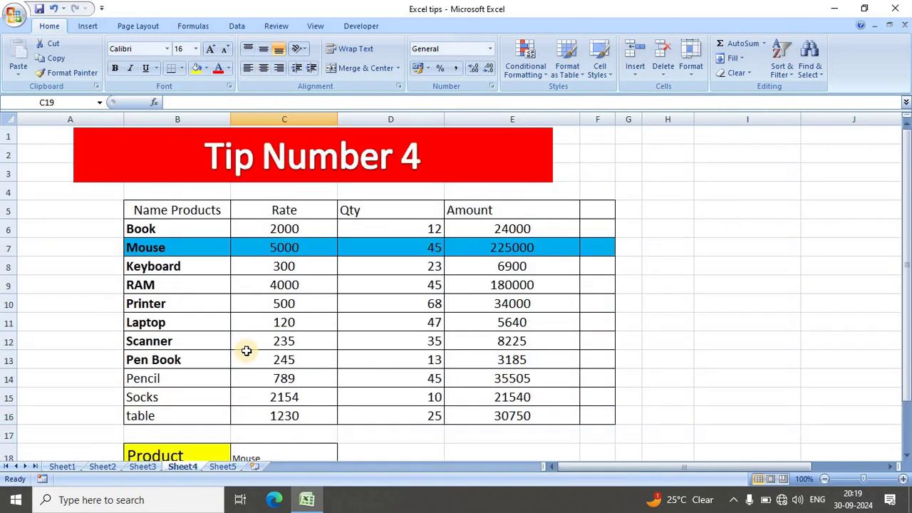
{"action": "scroll", "coordinate": [246, 350], "scroll_direction": "down", "scroll_amount": 3}
{"action": "scroll", "coordinate": [246, 350], "scroll_direction": "up", "scroll_amount": 3}
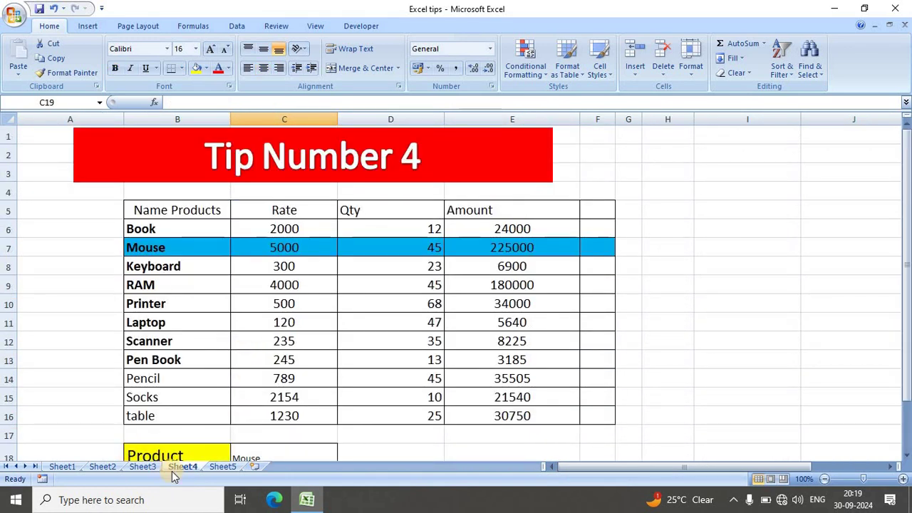
{"action": "left_click", "coordinate": [62, 466]}
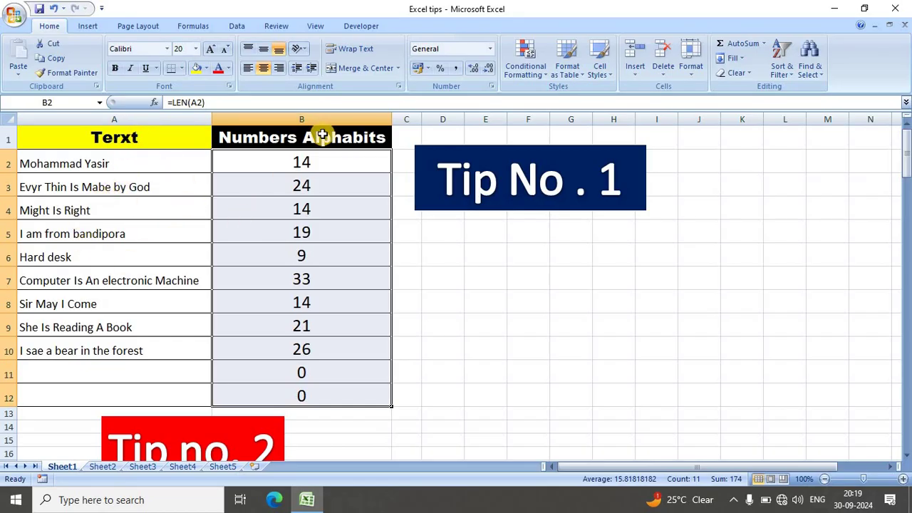
{"action": "double_click", "coordinate": [301, 162]}
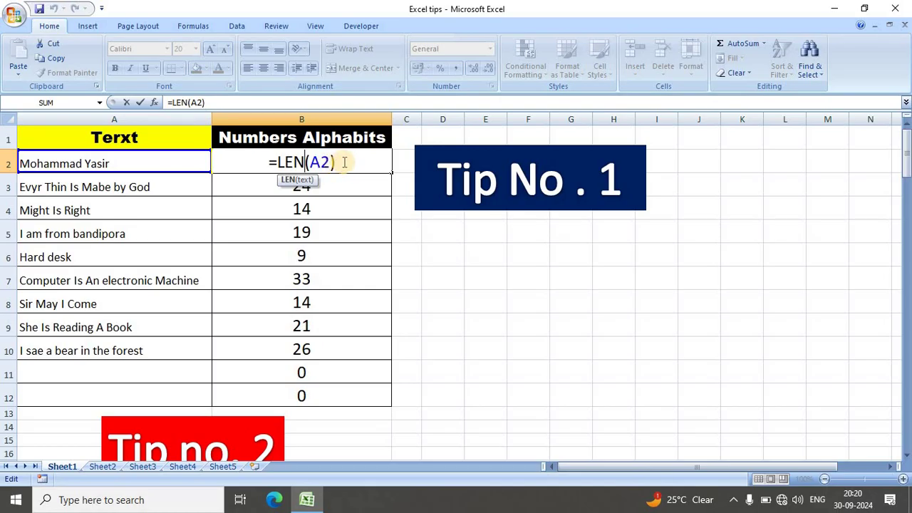
{"action": "key", "text": "Return"}
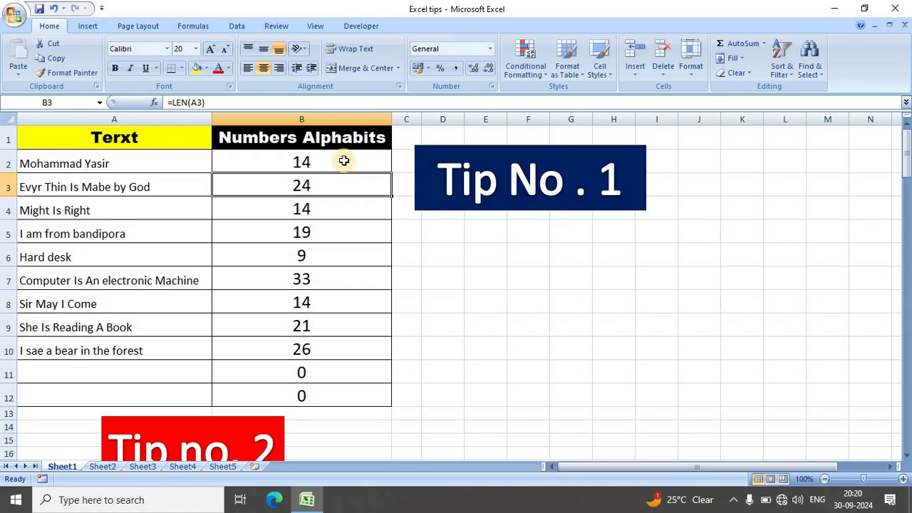
Step: Return to Sheet2's Tip no. 2 product and rate table
{"action": "scroll", "coordinate": [343, 160], "scroll_direction": "down", "scroll_amount": 2}
{"action": "left_click", "coordinate": [107, 468]}
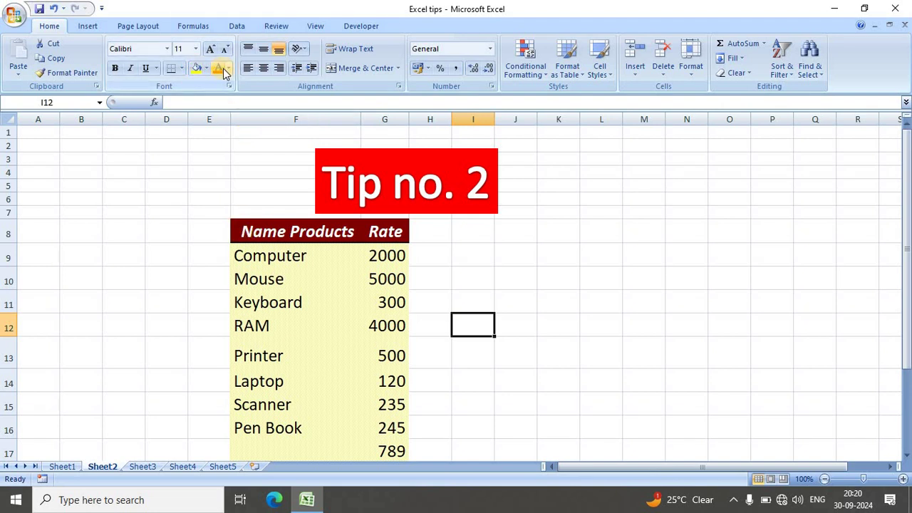
Step: Apply the List 2 AutoFormat to the product table F8:G19 using Alt, O, A
{"action": "left_click_drag", "start_coordinate": [246, 230], "coordinate": [390, 472]}
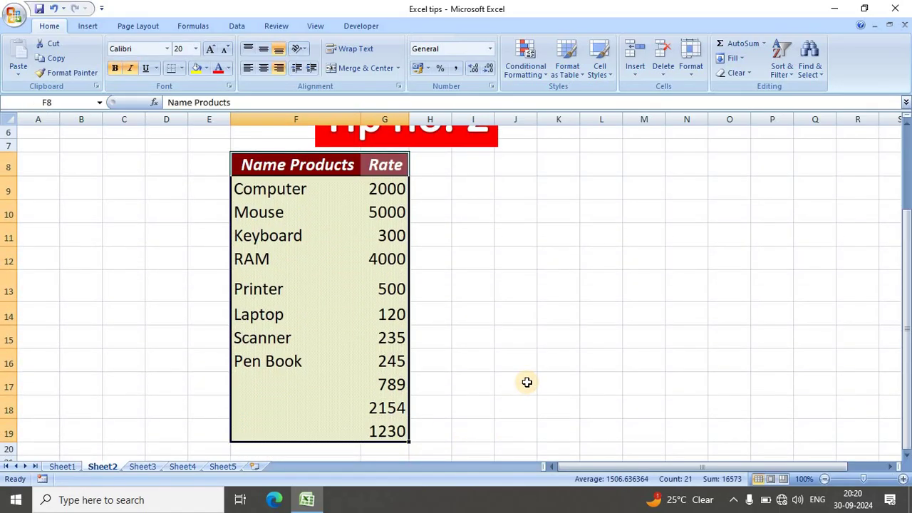
{"action": "key", "text": "alt"}
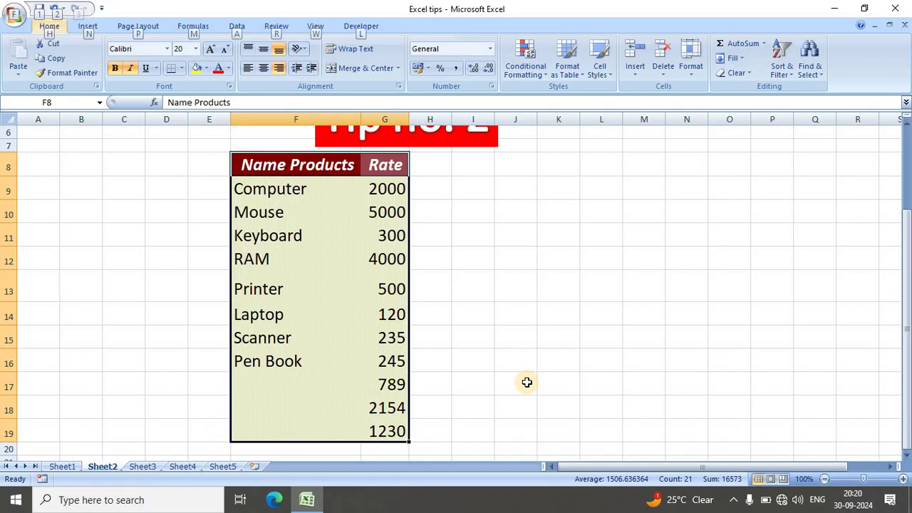
{"action": "key", "text": "o"}
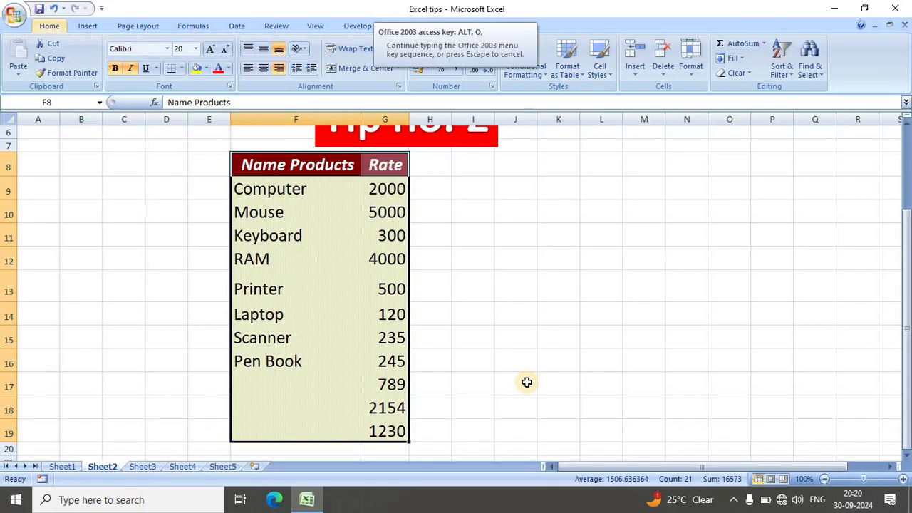
{"action": "key", "text": "a"}
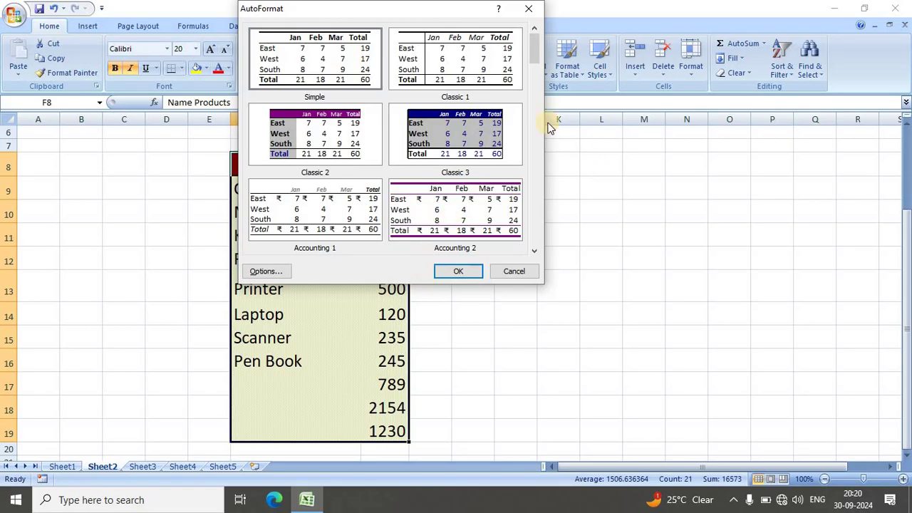
{"action": "left_click_drag", "start_coordinate": [534, 40], "coordinate": [552, 222]}
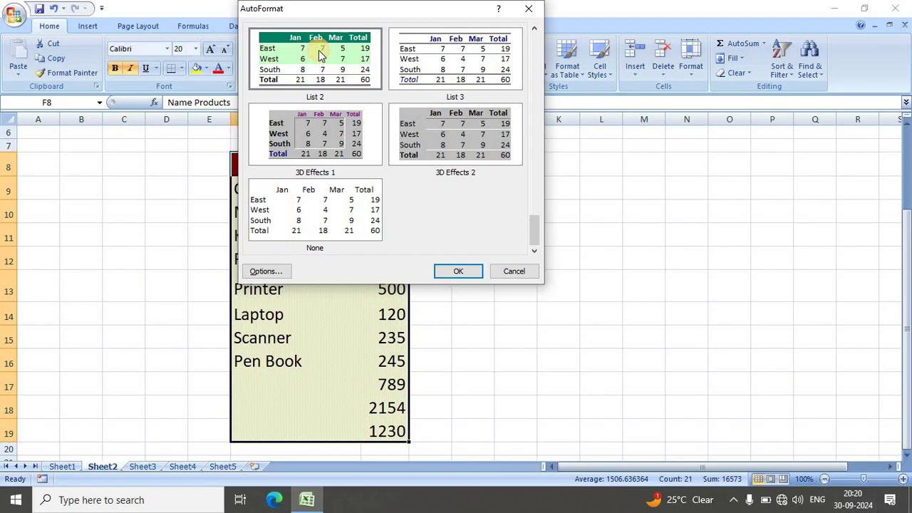
{"action": "left_click", "coordinate": [457, 271]}
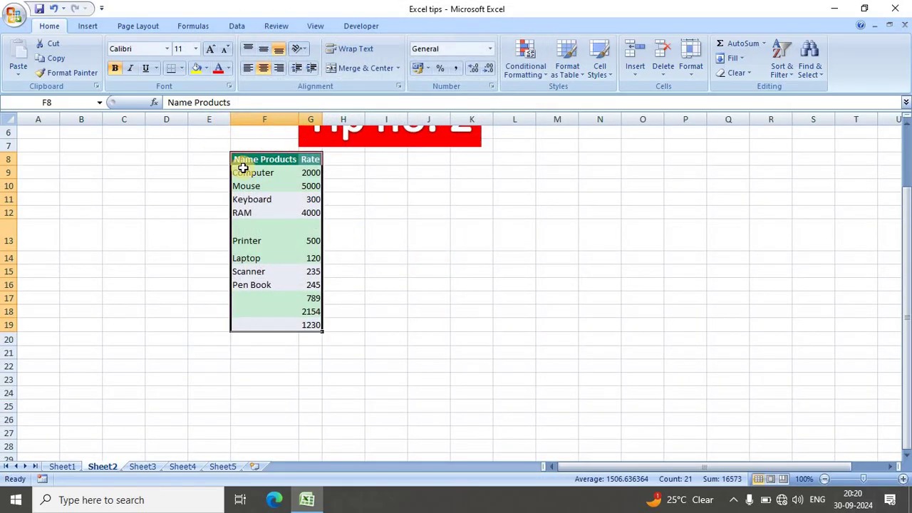
Step: Raise the whole sheet's font size to 24 pt and AutoFit the columns
{"action": "left_click", "coordinate": [10, 121]}
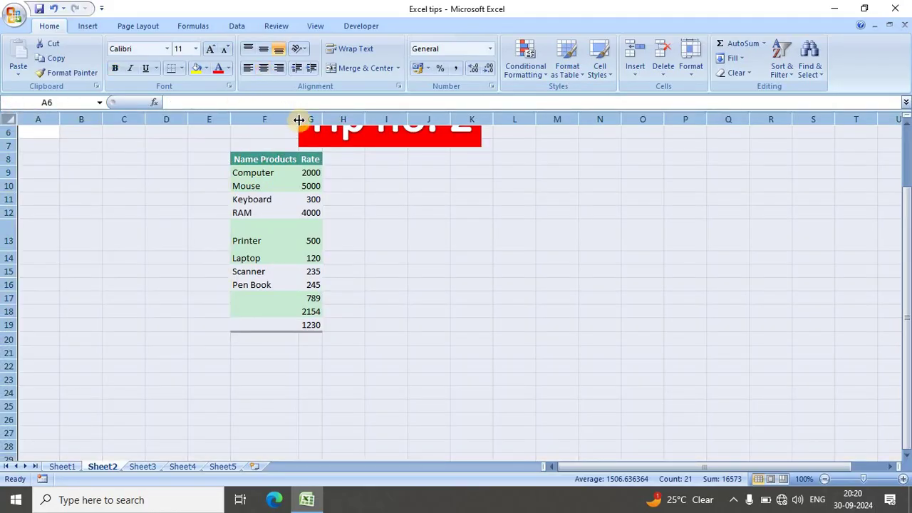
{"action": "left_click", "coordinate": [210, 50]}
{"action": "left_click", "coordinate": [210, 50]}
{"action": "left_click", "coordinate": [210, 49]}
{"action": "left_click", "coordinate": [211, 50]}
{"action": "left_click", "coordinate": [210, 49]}
{"action": "left_click", "coordinate": [210, 50]}
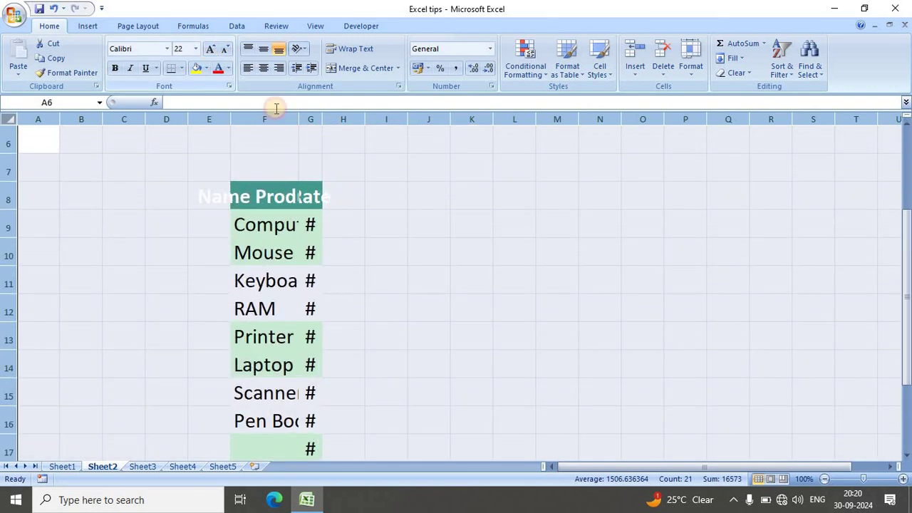
{"action": "double_click", "coordinate": [323, 122]}
Step: Deselect the sheet and go to the Sheet3 salary table
{"action": "left_click", "coordinate": [509, 247]}
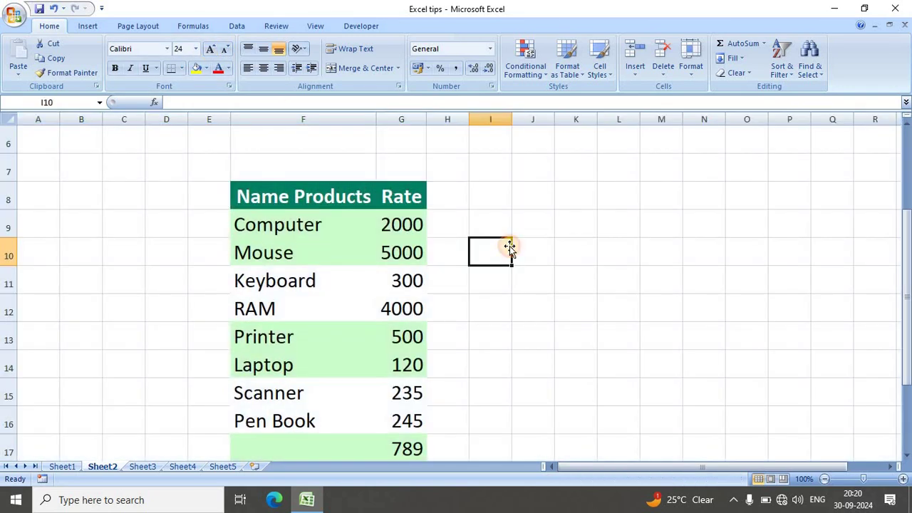
{"action": "scroll", "coordinate": [507, 246], "scroll_direction": "down", "scroll_amount": 4}
{"action": "scroll", "coordinate": [506, 246], "scroll_direction": "up", "scroll_amount": 2}
{"action": "scroll", "coordinate": [427, 257], "scroll_direction": "up", "scroll_amount": 2}
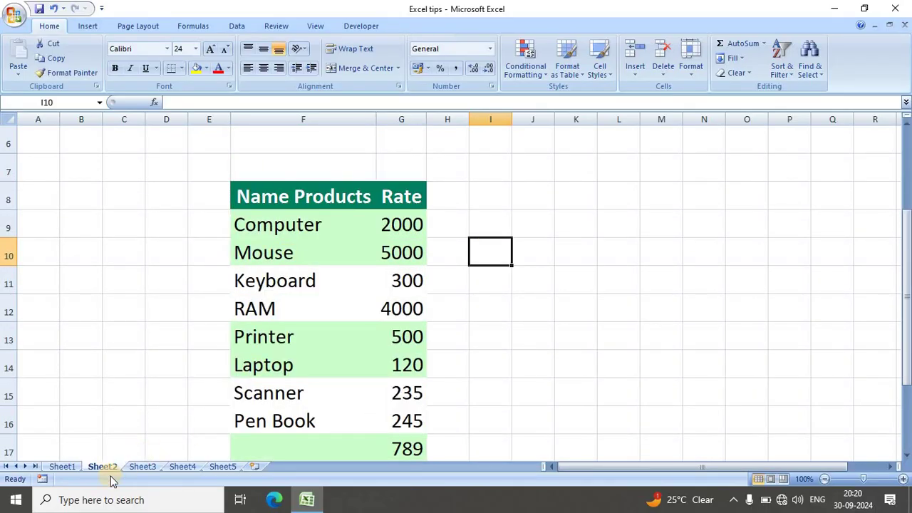
{"action": "left_click", "coordinate": [141, 467]}
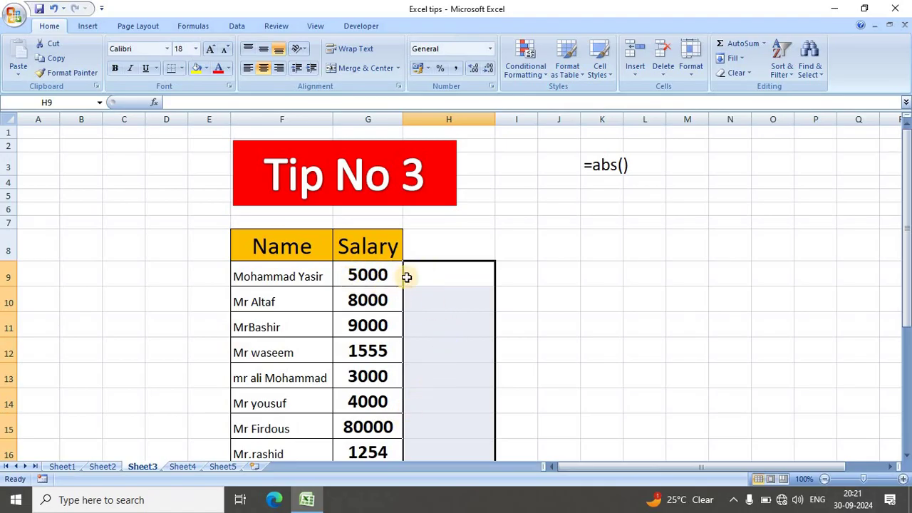
Step: Begin an =ABS( formula in cell H9 next to the first salary
{"action": "left_click", "coordinate": [428, 272]}
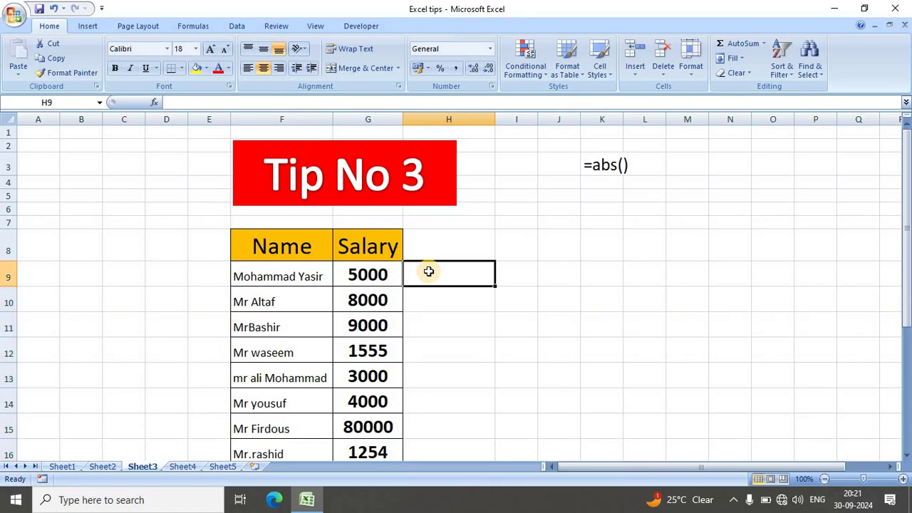
{"action": "type", "text": "="}
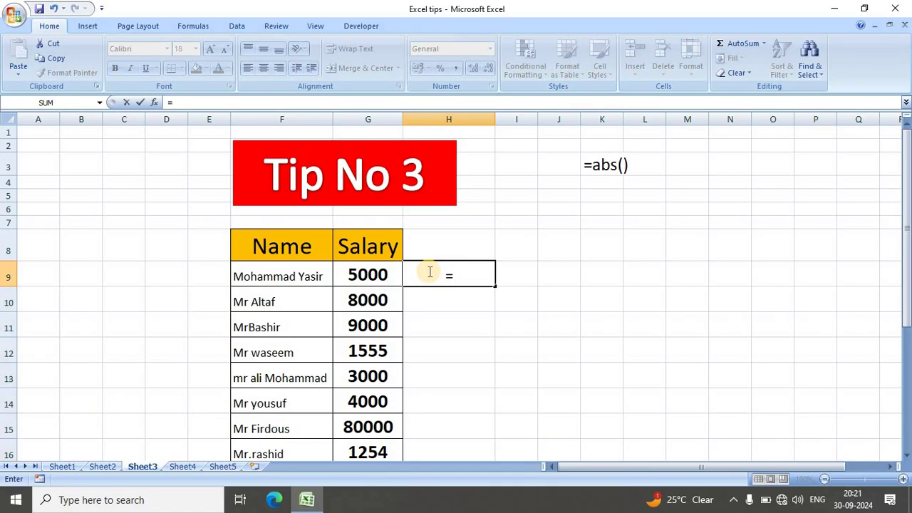
{"action": "type", "text": "a"}
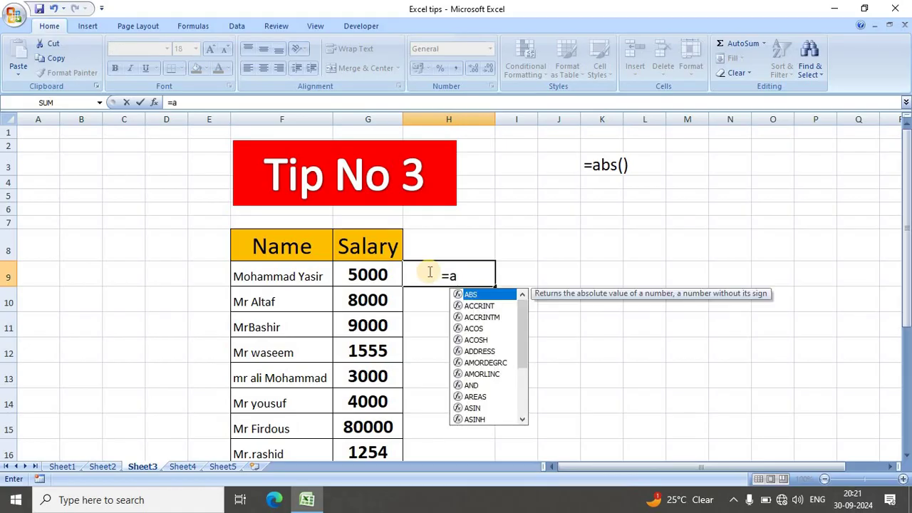
{"action": "type", "text": "bs"}
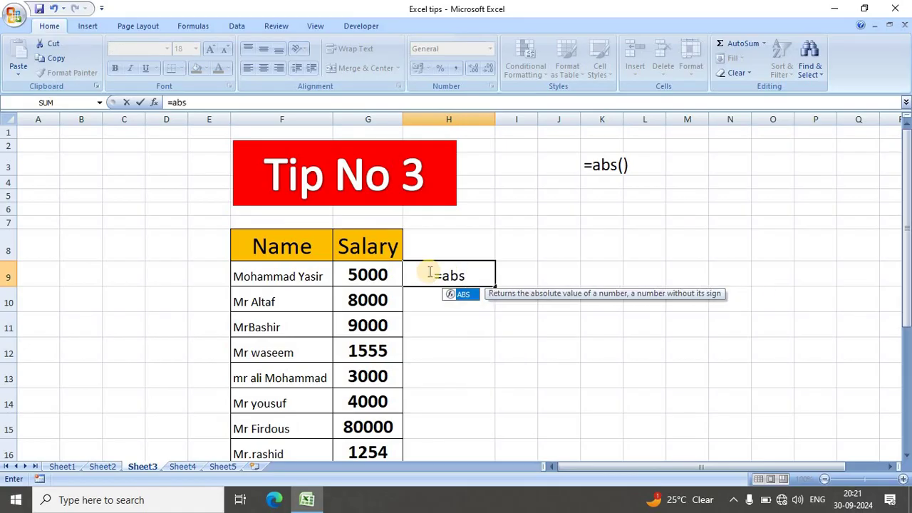
{"action": "type", "text": "("}
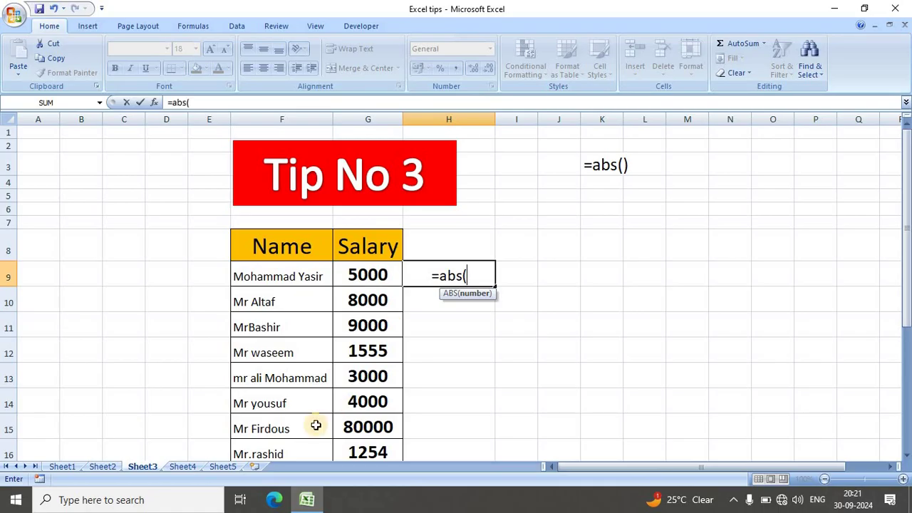
Step: Try Sheet5 grid ranges and cells such as E8:J13, B14, C9 and C7 as the ABS argument
{"action": "left_click", "coordinate": [221, 468]}
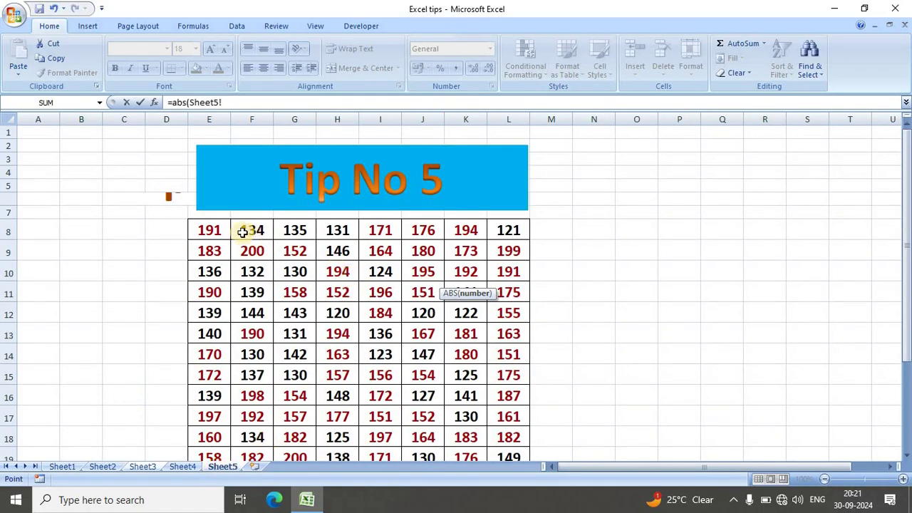
{"action": "left_click_drag", "start_coordinate": [203, 228], "coordinate": [423, 292]}
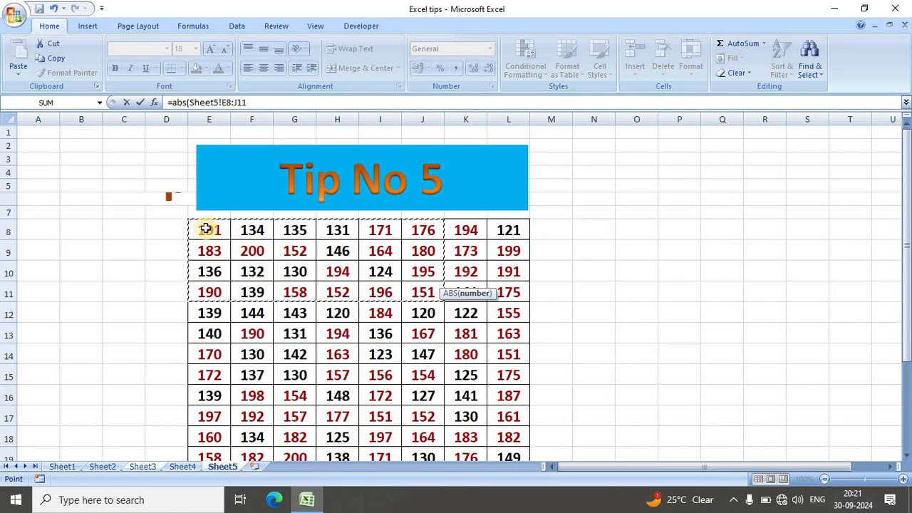
{"action": "left_click_drag", "start_coordinate": [205, 228], "coordinate": [431, 334]}
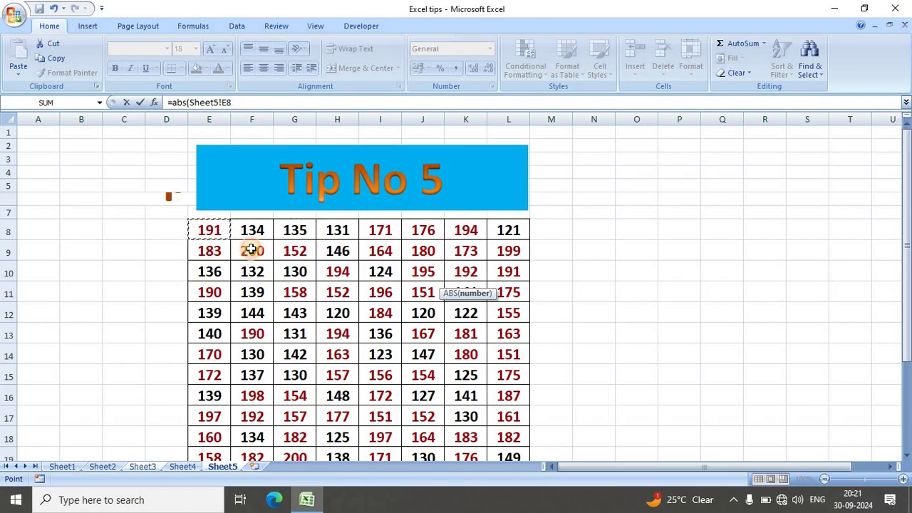
{"action": "left_click", "coordinate": [593, 251]}
{"action": "mouse_move", "coordinate": [205, 228]}
{"action": "left_mouse_down"}
{"action": "mouse_move", "coordinate": [356, 293]}
{"action": "mouse_move", "coordinate": [506, 488]}
{"action": "mouse_move", "coordinate": [505, 425]}
{"action": "left_mouse_up"}
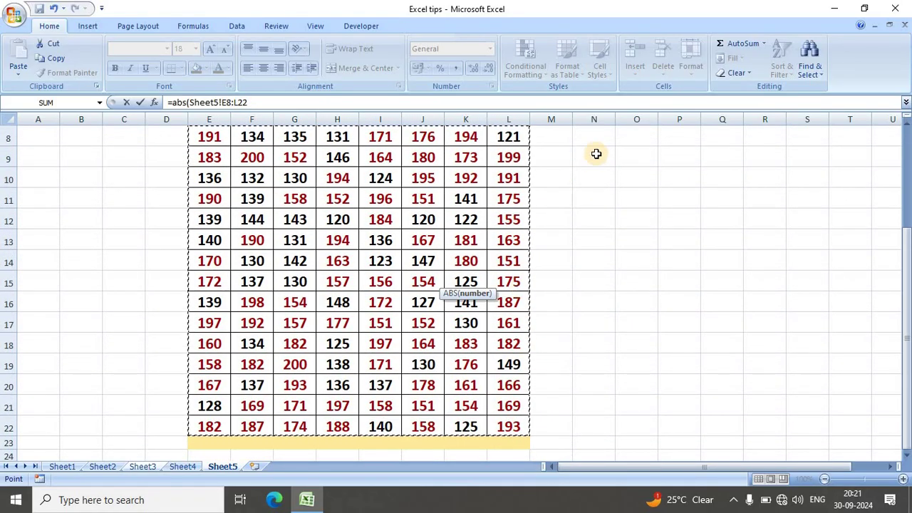
{"action": "left_click", "coordinate": [587, 175]}
{"action": "left_click", "coordinate": [74, 257]}
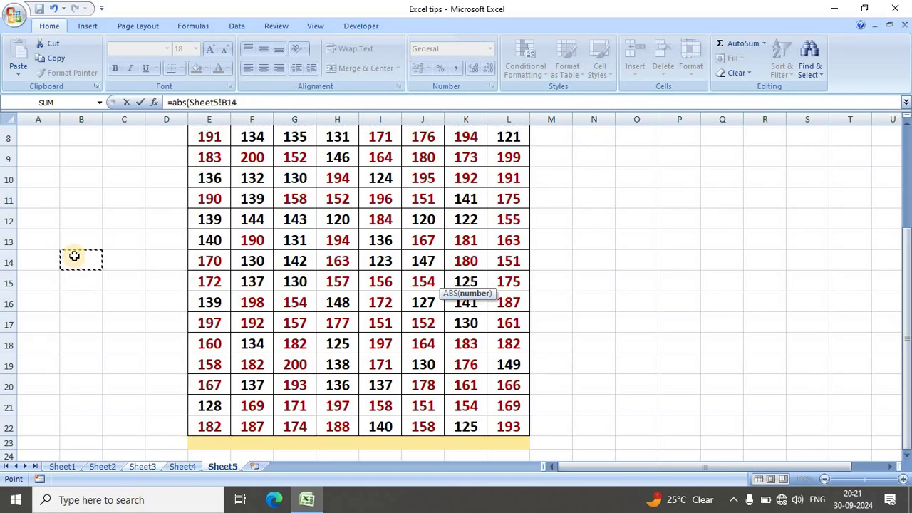
{"action": "scroll", "coordinate": [121, 255], "scroll_direction": "up", "scroll_amount": 3}
{"action": "left_click", "coordinate": [119, 246]}
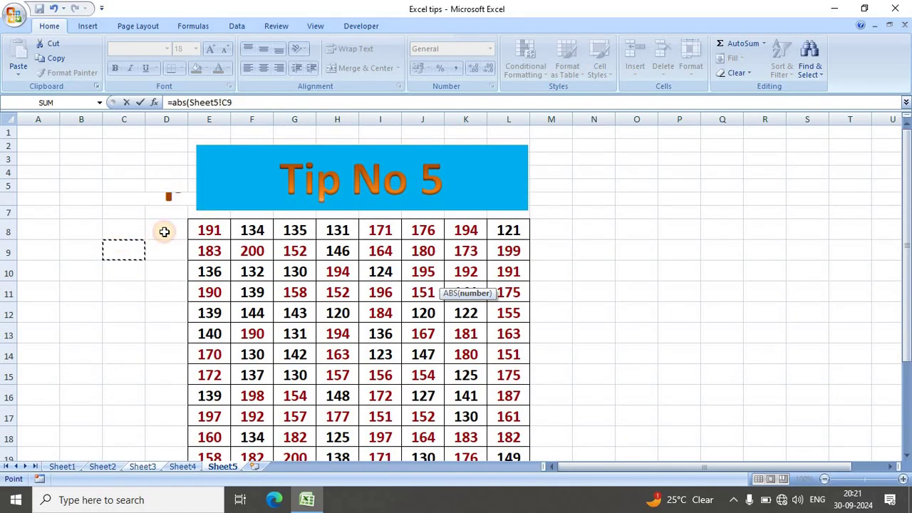
{"action": "left_click", "coordinate": [140, 211]}
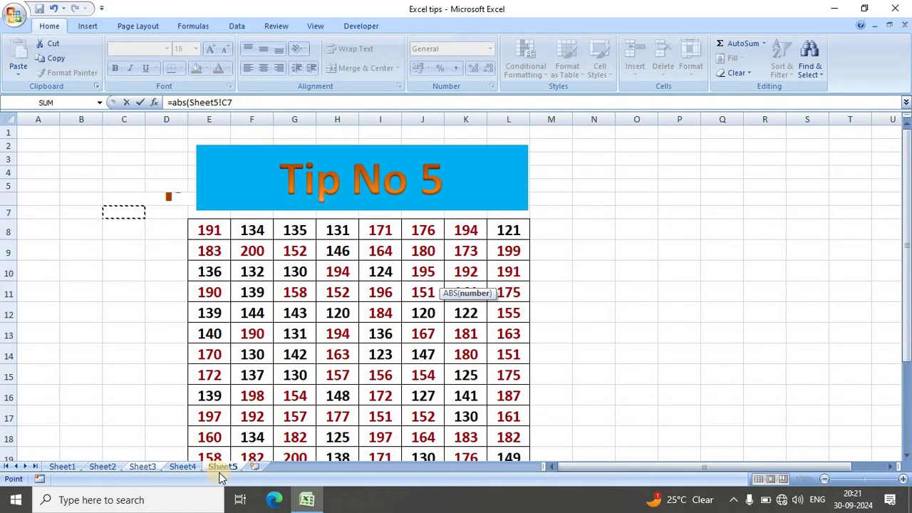
Step: Reference H4 on Sheet4, then the Sheet5 grid from E8 and cell P13
{"action": "left_click", "coordinate": [193, 466]}
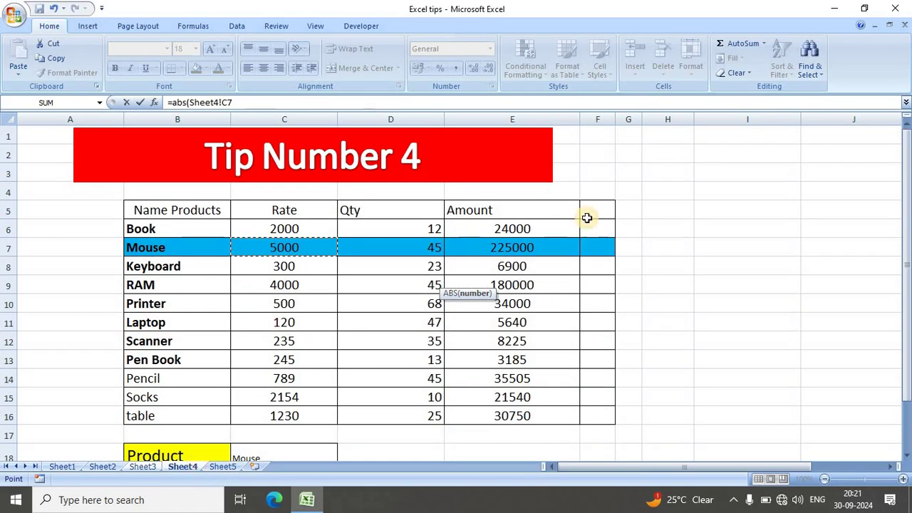
{"action": "left_click", "coordinate": [657, 196]}
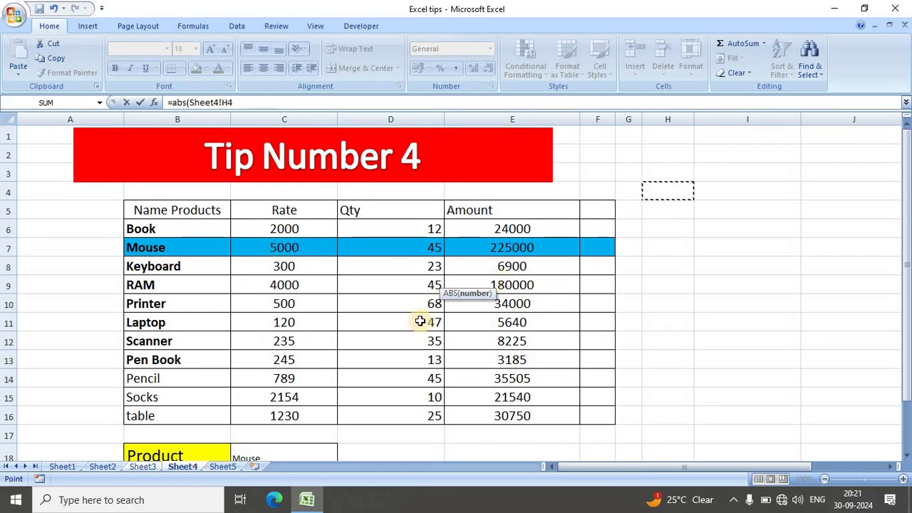
{"action": "left_click", "coordinate": [232, 470]}
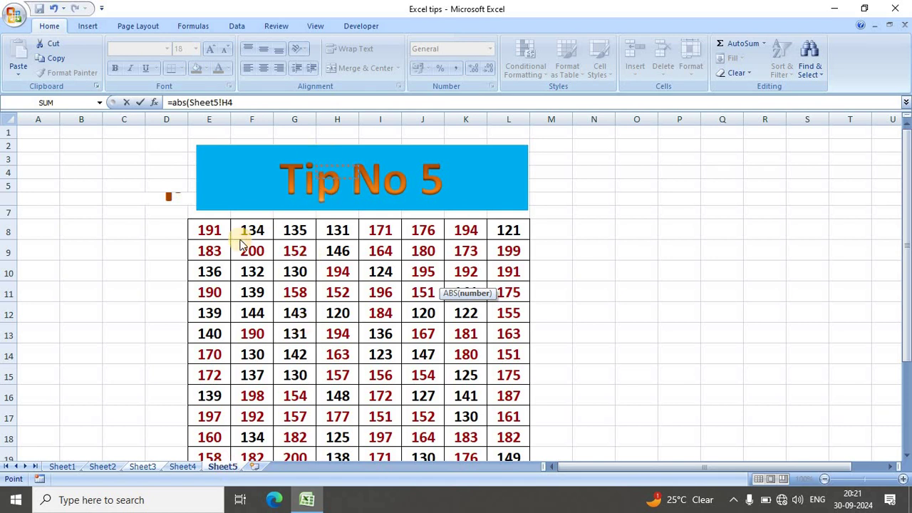
{"action": "left_click", "coordinate": [211, 229]}
{"action": "mouse_move", "coordinate": [212, 230]}
{"action": "left_mouse_down"}
{"action": "mouse_move", "coordinate": [505, 473]}
{"action": "mouse_move", "coordinate": [507, 455]}
{"action": "left_mouse_up"}
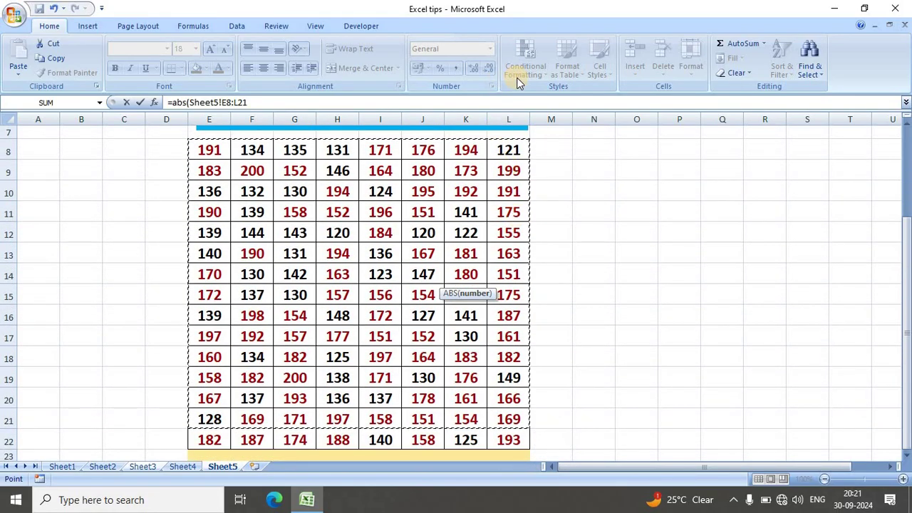
{"action": "left_click", "coordinate": [663, 262]}
{"action": "scroll", "coordinate": [376, 315], "scroll_direction": "up", "scroll_amount": 2}
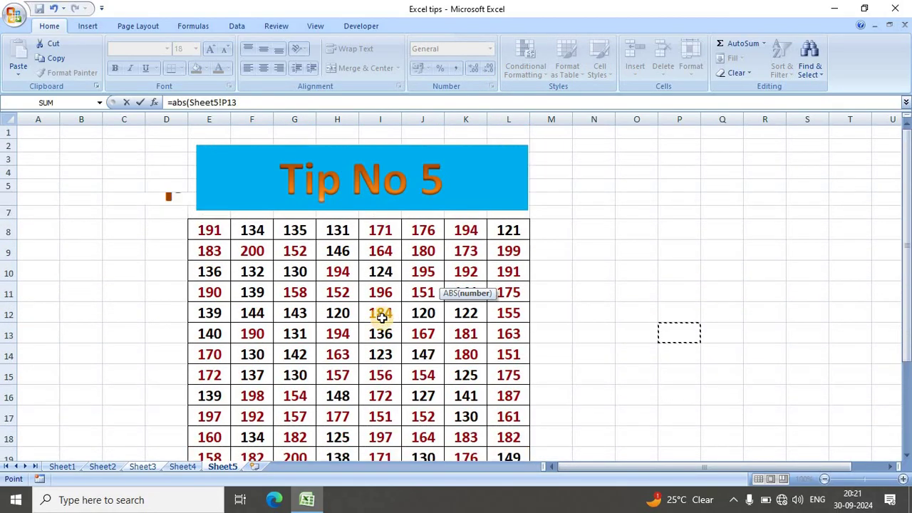
Step: Return to Sheet3 and erase the unfinished formula from H9
{"action": "left_click", "coordinate": [100, 466]}
{"action": "left_click", "coordinate": [144, 466]}
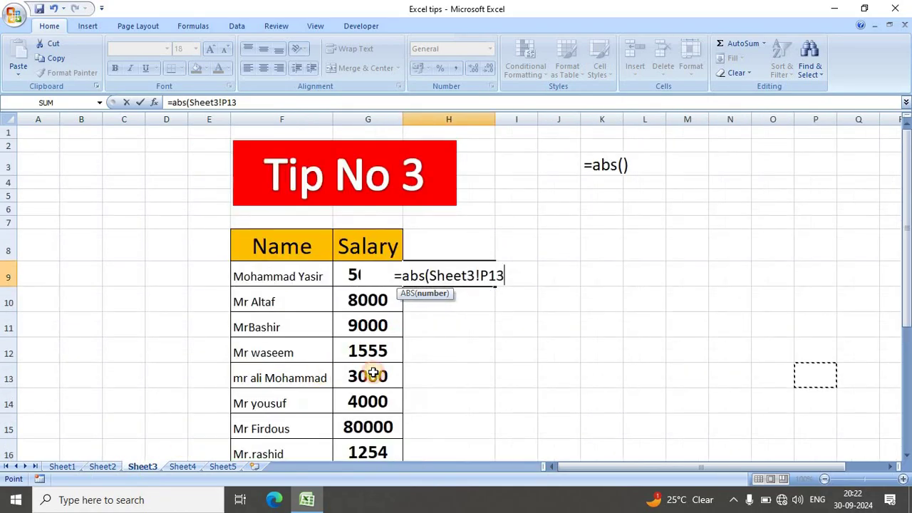
{"action": "key", "text": "BackSpace"}
{"action": "key", "text": "BackSpace"}
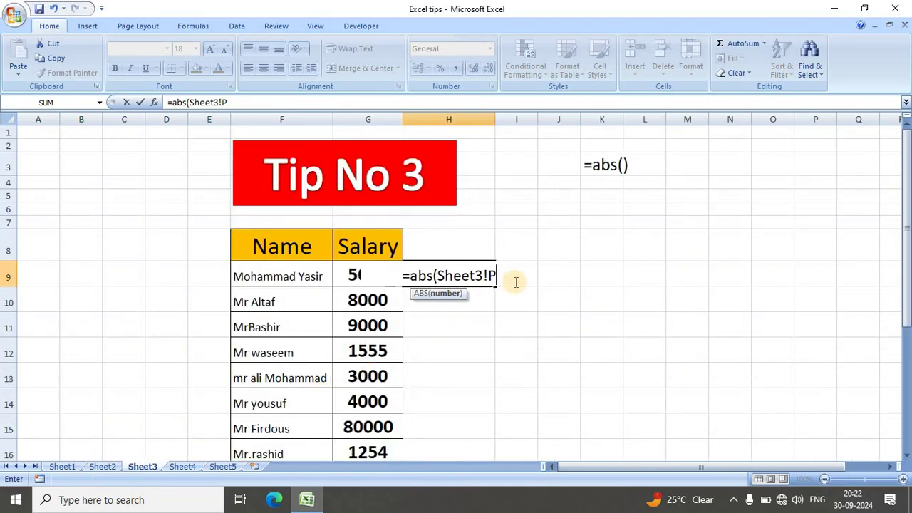
{"action": "key", "text": "BackSpace"}
{"action": "key", "text": "BackSpace"}
{"action": "key", "text": "BackSpace"}
{"action": "key", "text": "BackSpace"}
{"action": "key", "text": "BackSpace"}
{"action": "key", "text": "BackSpace"}
{"action": "key", "text": "BackSpace"}
{"action": "key", "text": "BackSpace"}
{"action": "key", "text": "BackSpace"}
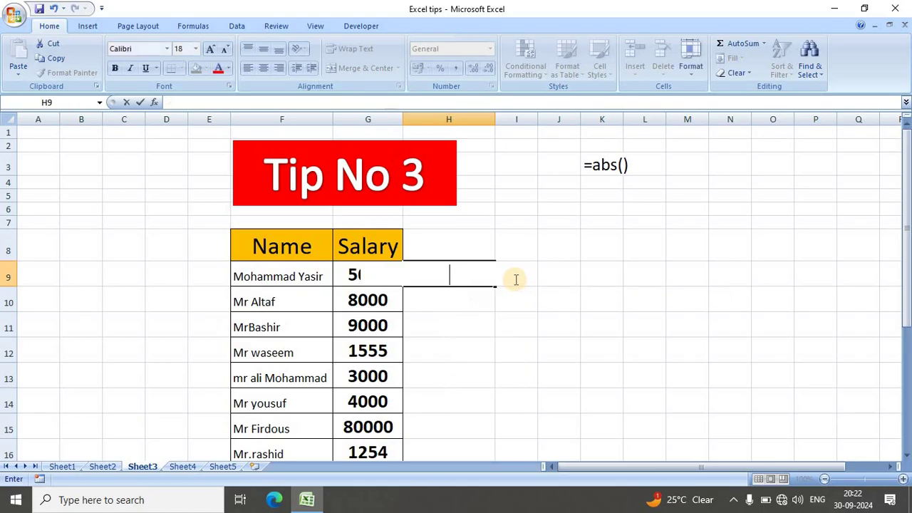
Step: Select the Sheet5 grid E8:L22 and open Conditional Formatting's Highlight Cells Rules
{"action": "left_click", "coordinate": [472, 349]}
{"action": "left_click", "coordinate": [223, 466]}
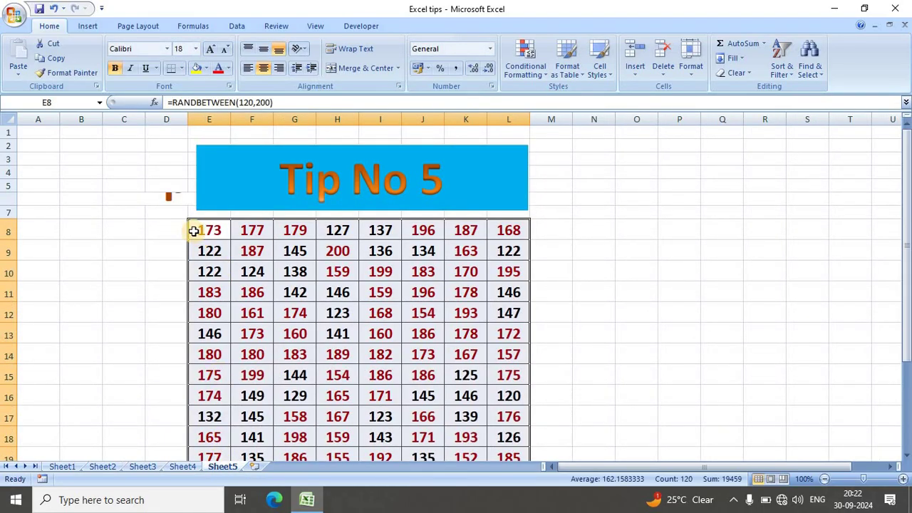
{"action": "mouse_move", "coordinate": [193, 231]}
{"action": "left_mouse_down"}
{"action": "mouse_move", "coordinate": [512, 488]}
{"action": "mouse_move", "coordinate": [507, 430]}
{"action": "left_mouse_up"}
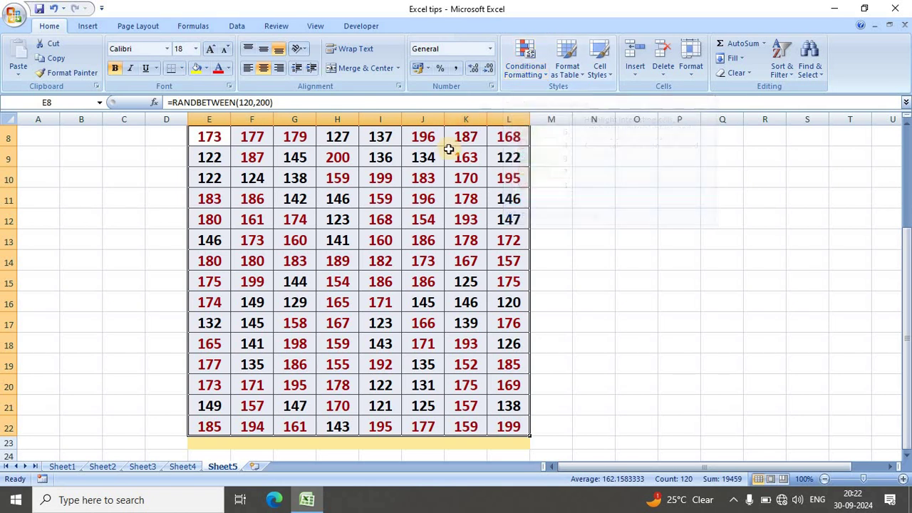
{"action": "left_click", "coordinate": [530, 67]}
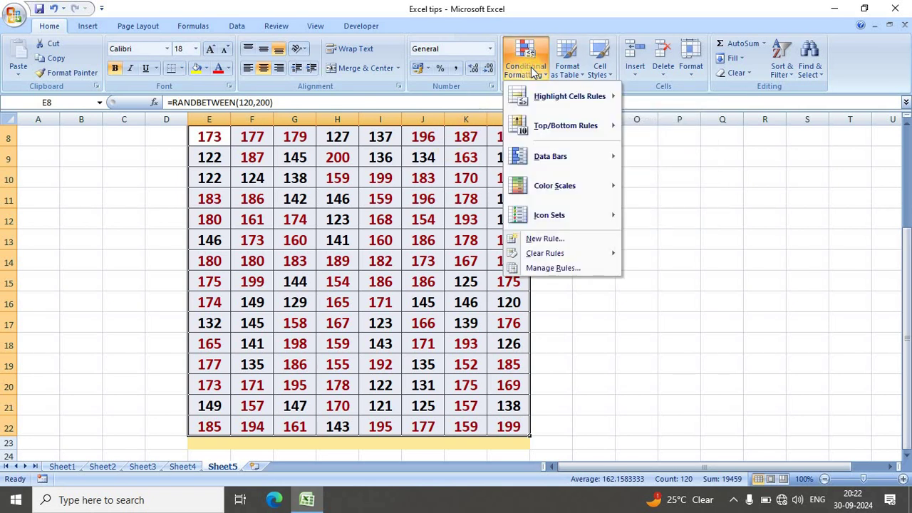
{"action": "mouse_move", "coordinate": [563, 96]}
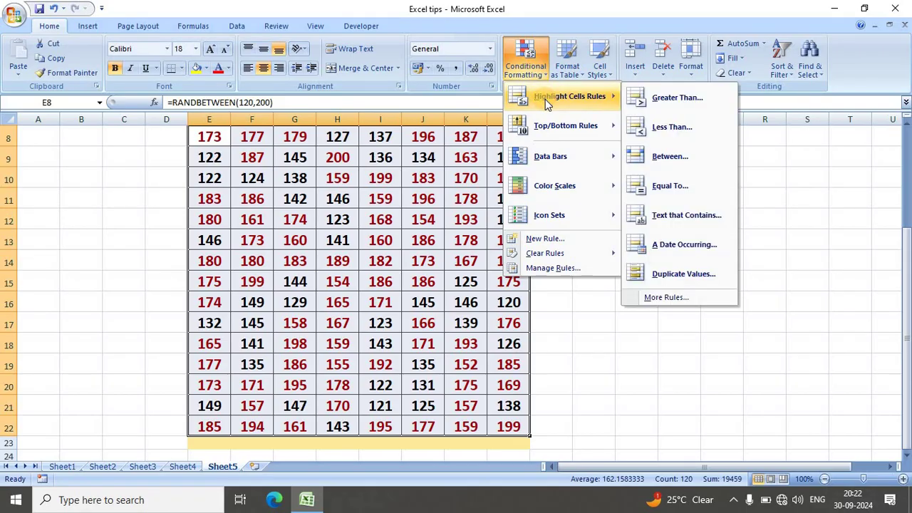
Step: Define a Greater Than rule with threshold 170 and a custom yellow fill
{"action": "left_click", "coordinate": [693, 97]}
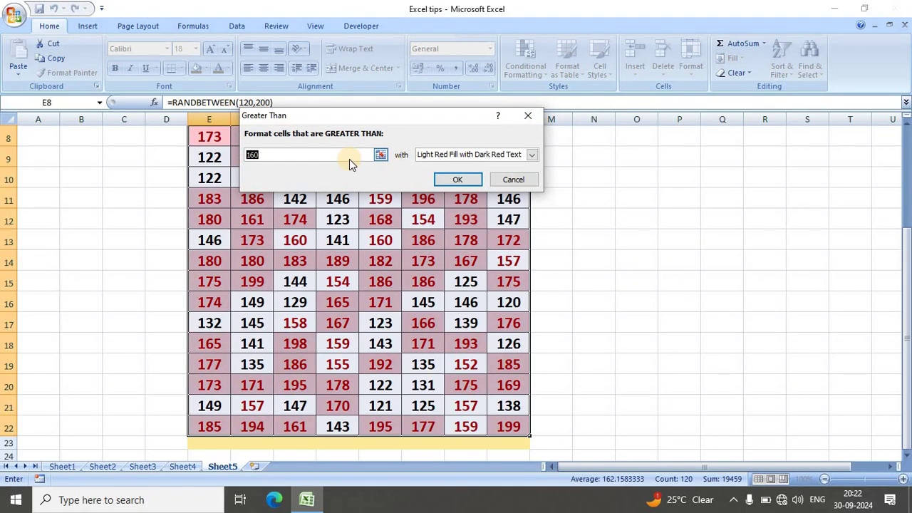
{"action": "left_click", "coordinate": [307, 155]}
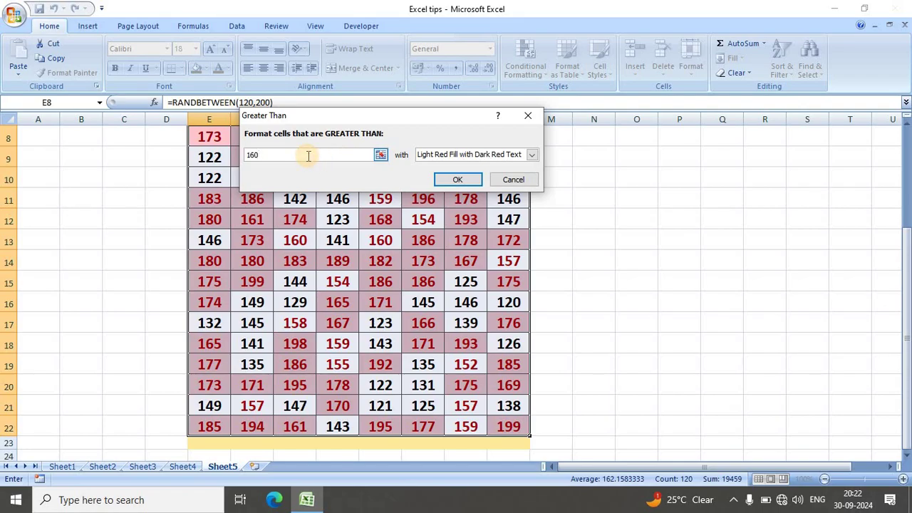
{"action": "key", "text": "BackSpace"}
{"action": "key", "text": "BackSpace"}
{"action": "key", "text": "BackSpace"}
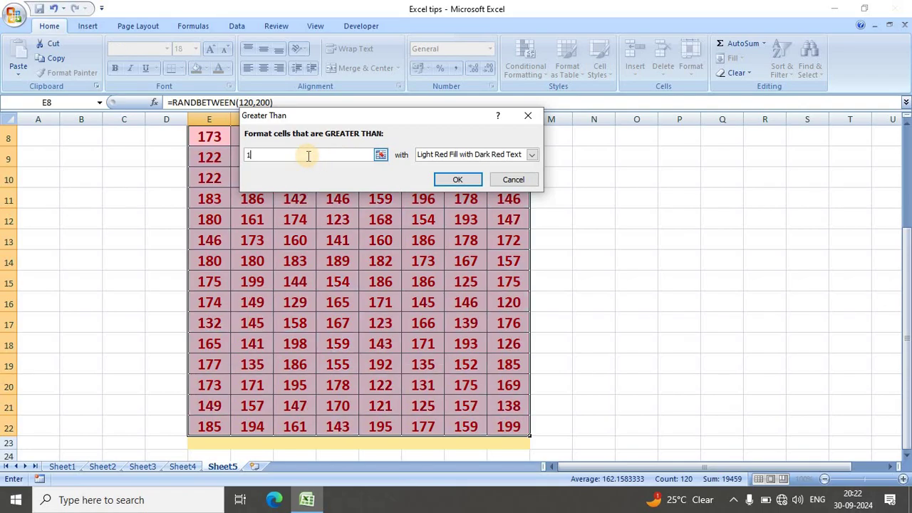
{"action": "type", "text": "70"}
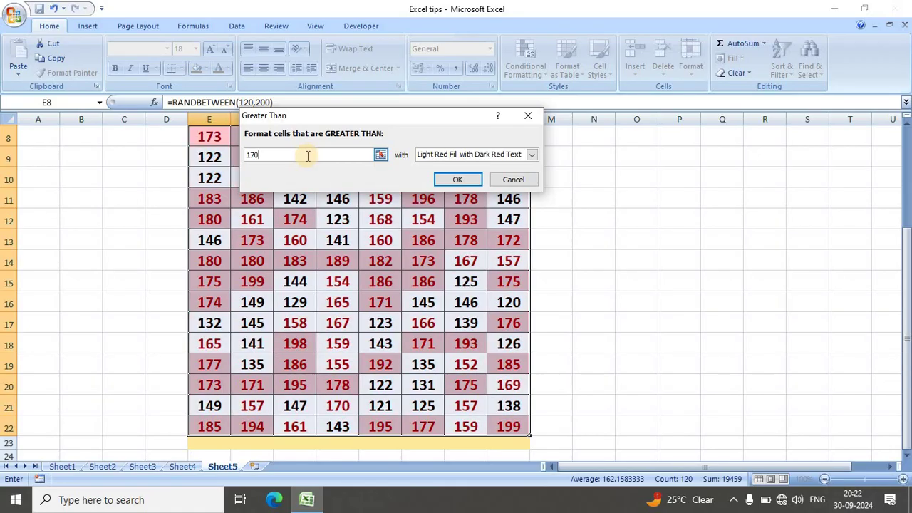
{"action": "left_click", "coordinate": [531, 155]}
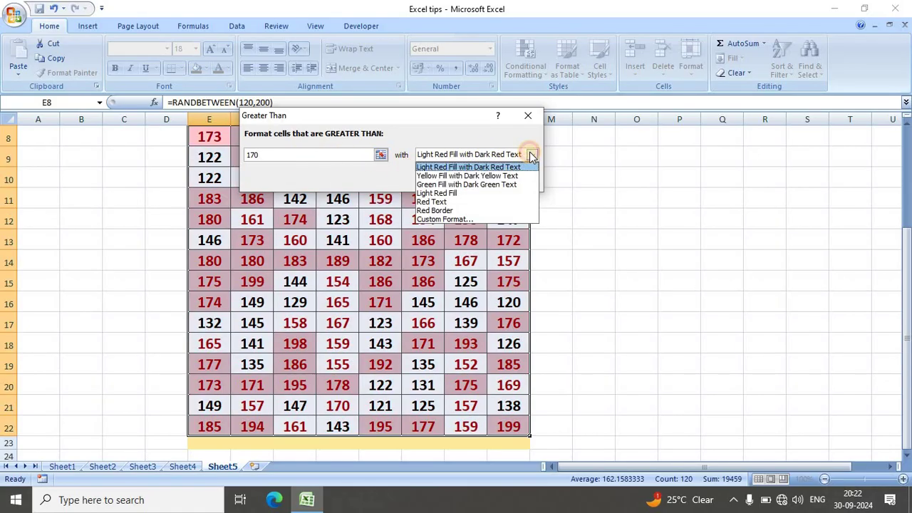
{"action": "left_click", "coordinate": [441, 219]}
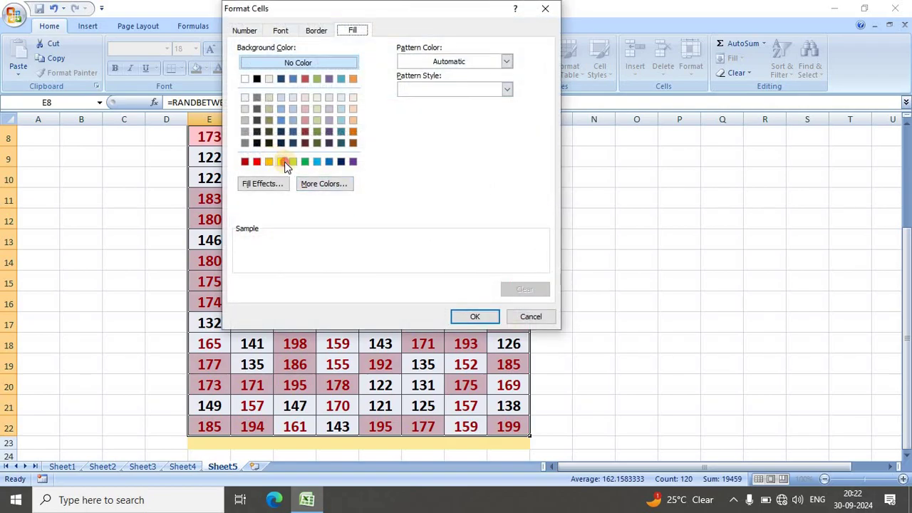
{"action": "left_click", "coordinate": [282, 162]}
{"action": "left_click", "coordinate": [471, 317]}
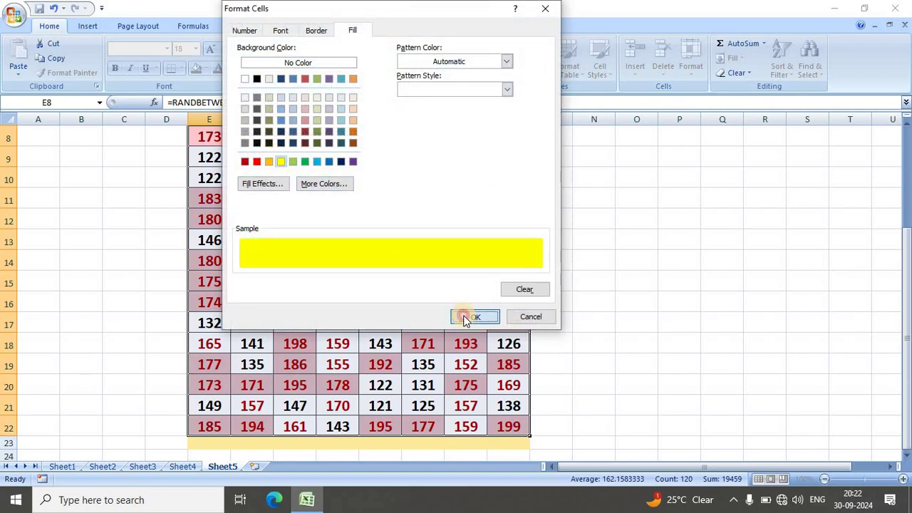
Step: Apply the greater-than-170 yellow highlight and scroll down to review the grid
{"action": "left_click", "coordinate": [459, 179]}
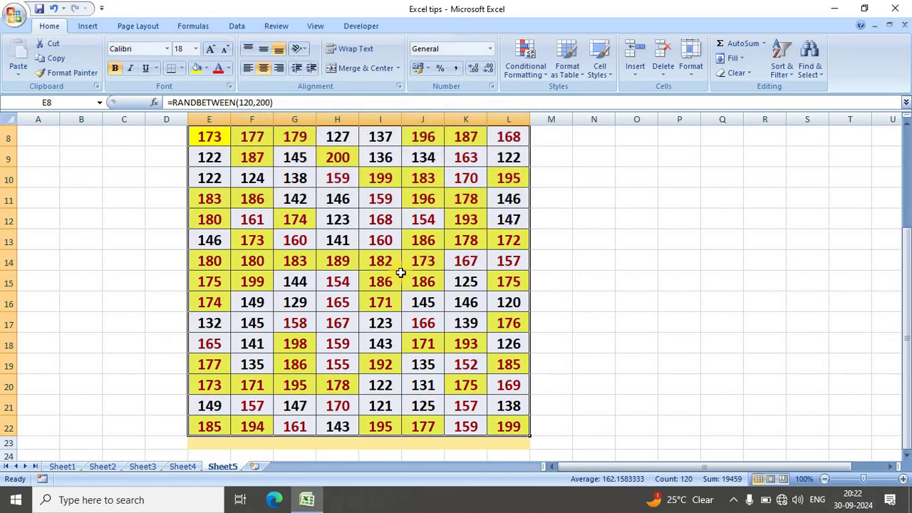
{"action": "scroll", "coordinate": [427, 265], "scroll_direction": "down", "scroll_amount": 2}
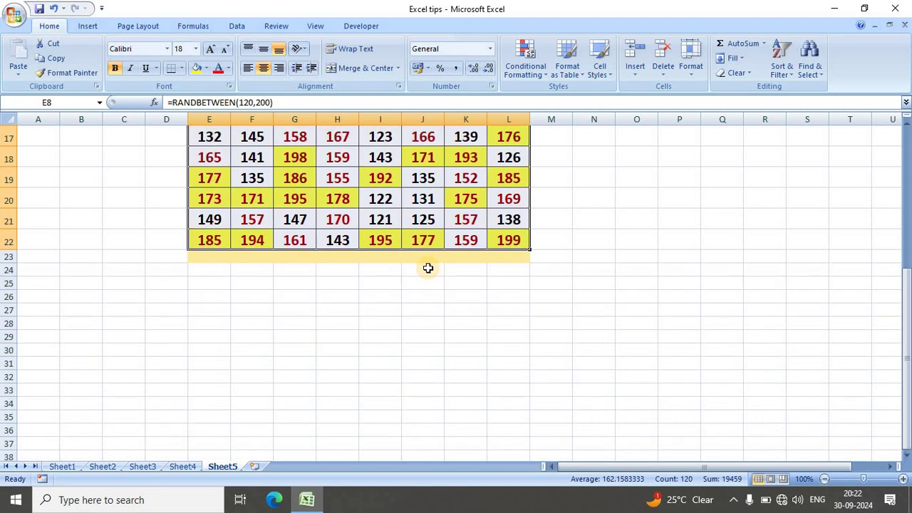